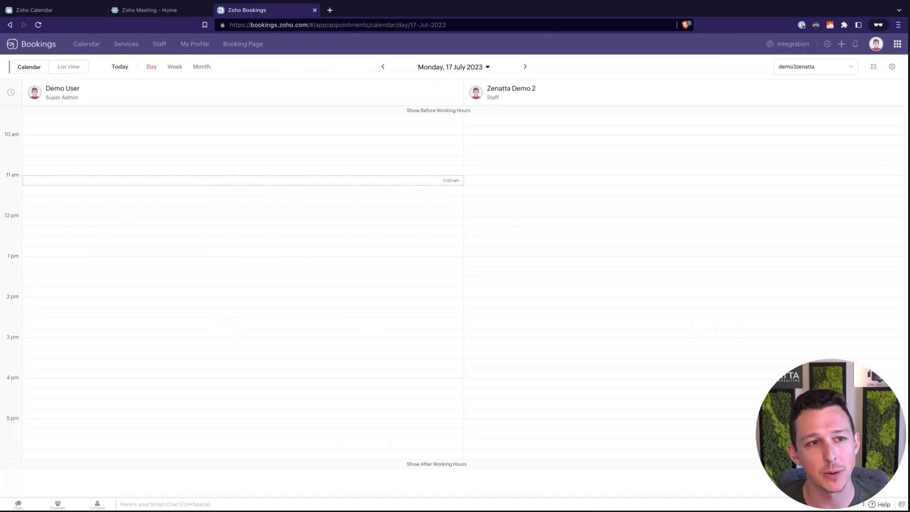
Reload the calendar, then show the Services page with the existing 30-minute Meeting service.
left_click(89, 45)
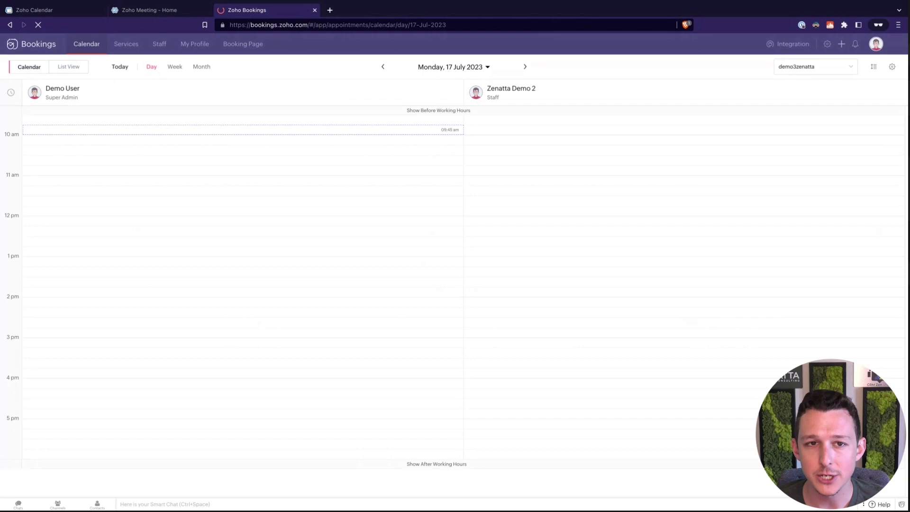
left_click(127, 46)
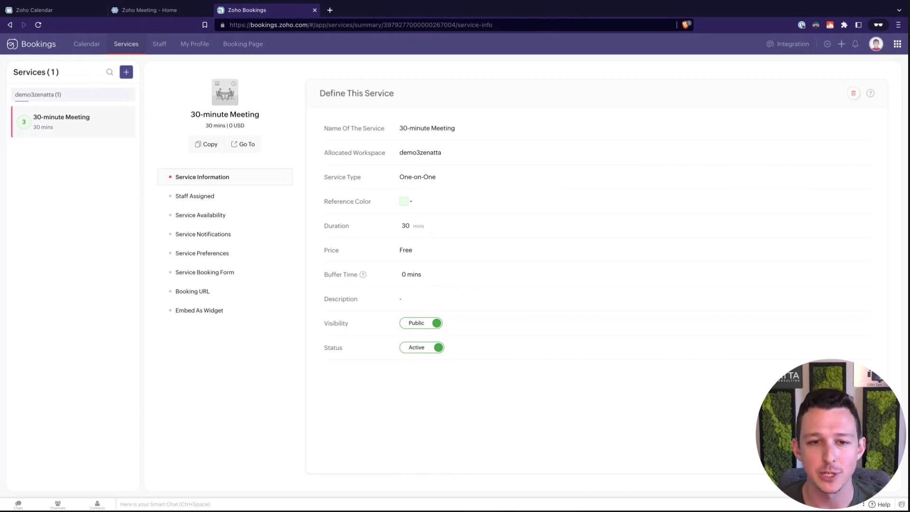
Create a One-on-One service named '60-minute Meeting' in the demo3zenatta workspace.
left_click(126, 74)
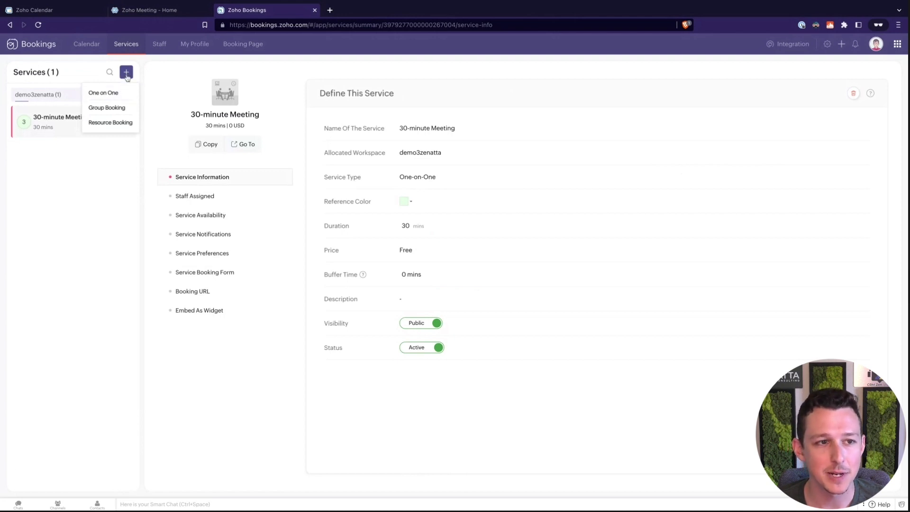
left_click(116, 93)
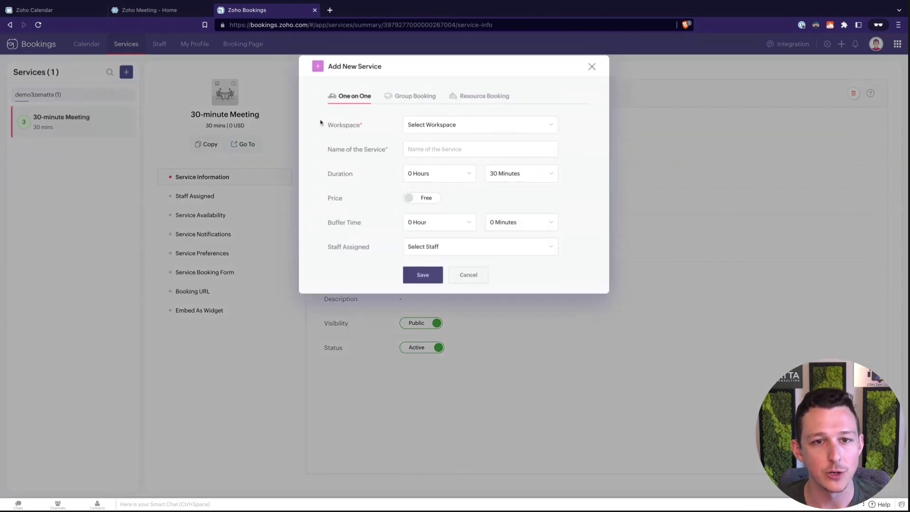
left_click(440, 125)
left_click(439, 139)
left_click(437, 150)
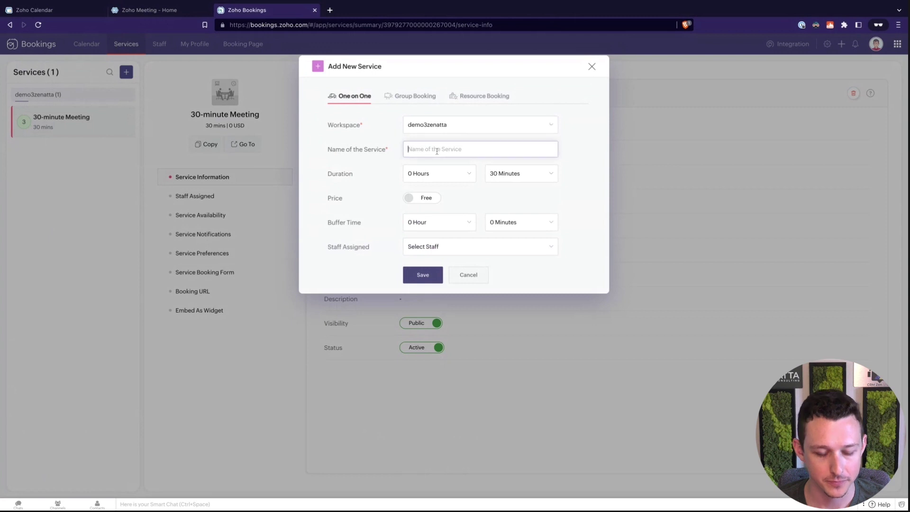
type("60-minut")
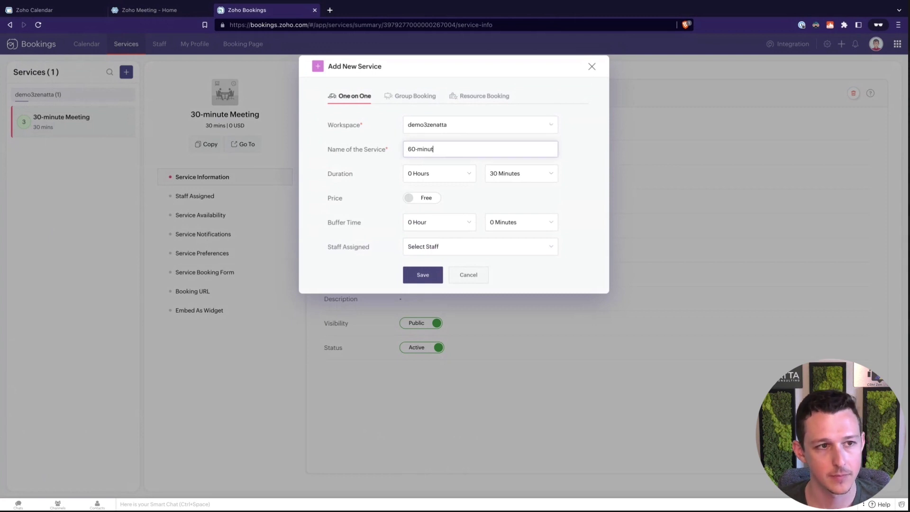
type("e Meeting")
Set the duration to 1 hour 0 minutes and leave the buffer time at 0.
left_click(517, 181)
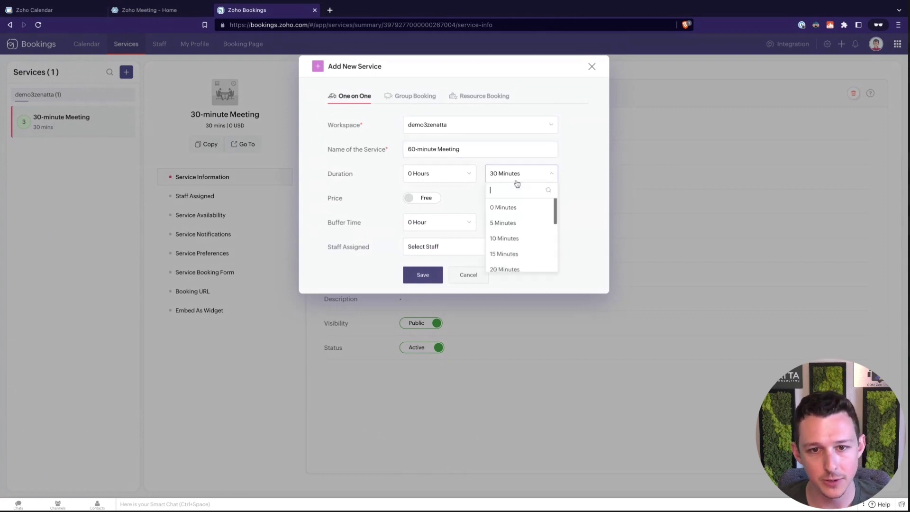
left_click(454, 174)
left_click(429, 207)
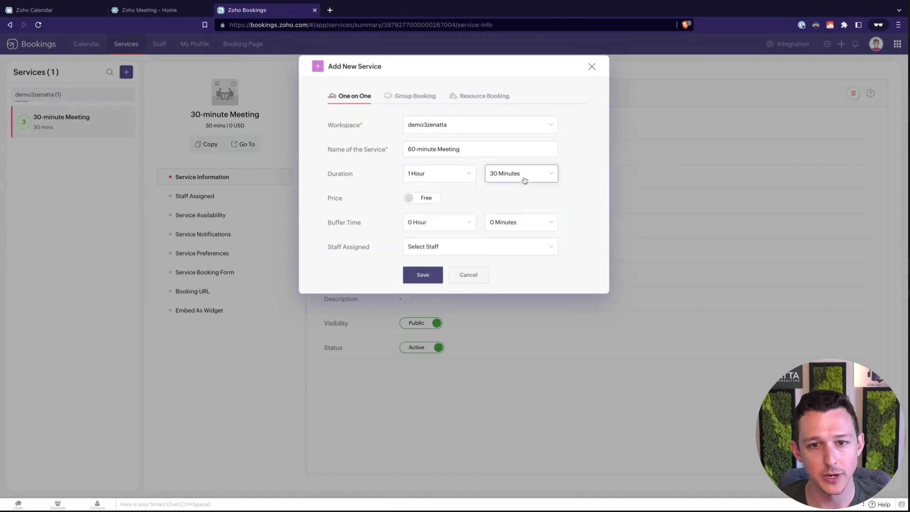
left_click(524, 175)
left_click(515, 208)
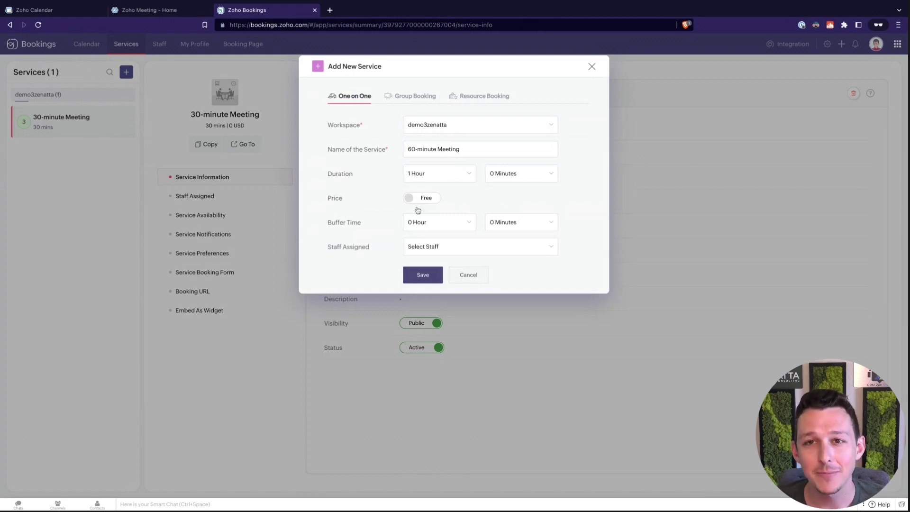
left_click(419, 222)
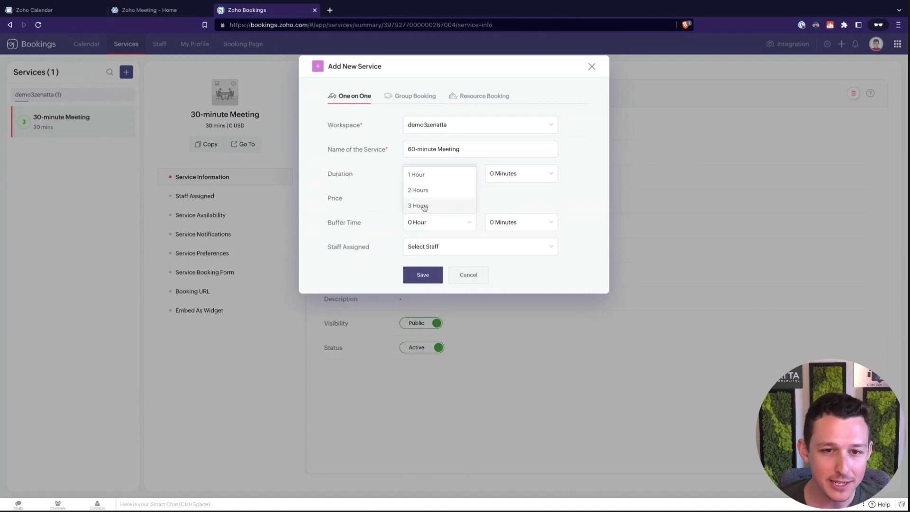
left_click(494, 224)
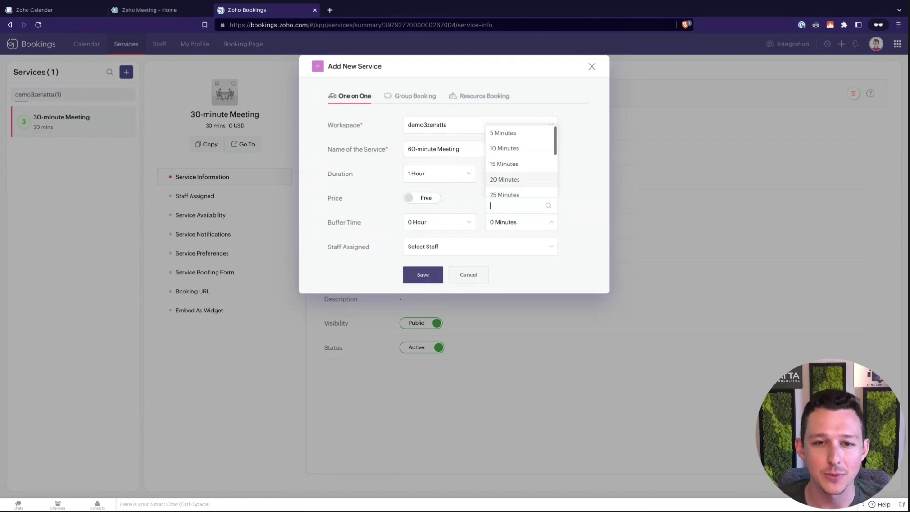
left_click(577, 231)
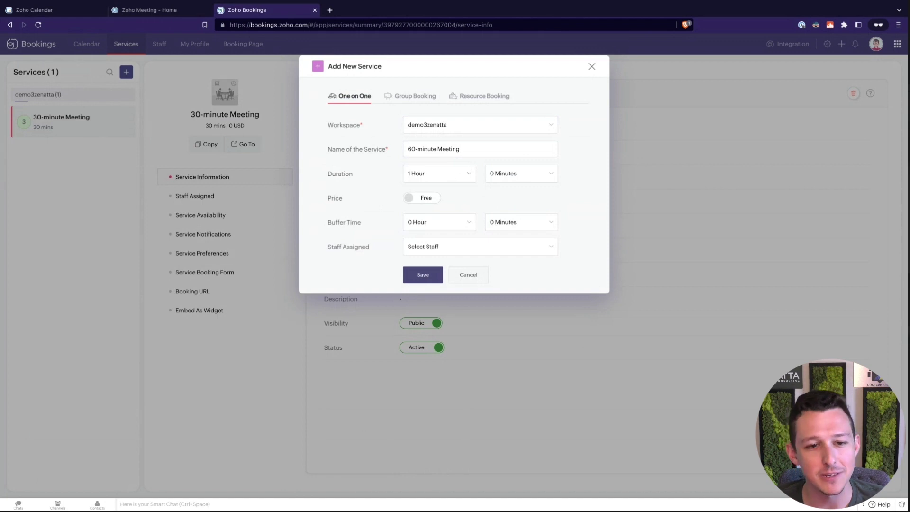
Assign both staff members to the service.
left_click(556, 244)
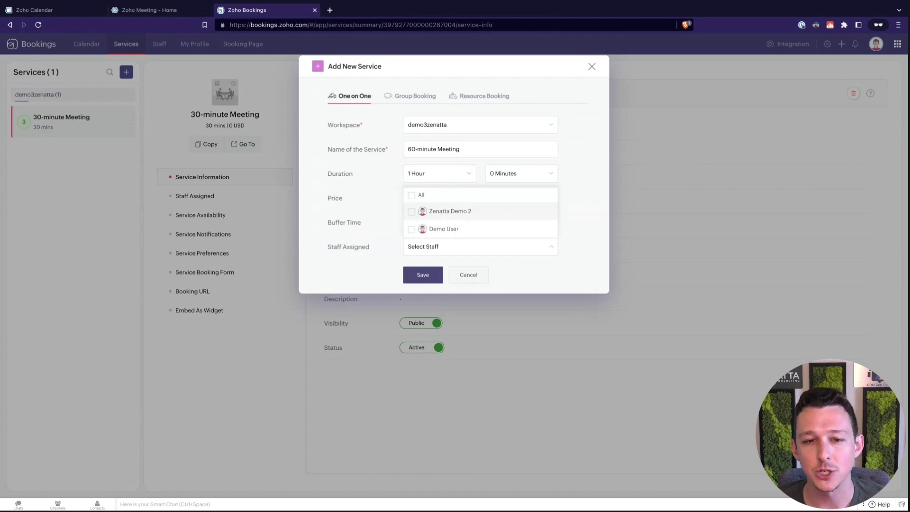
left_click(411, 212)
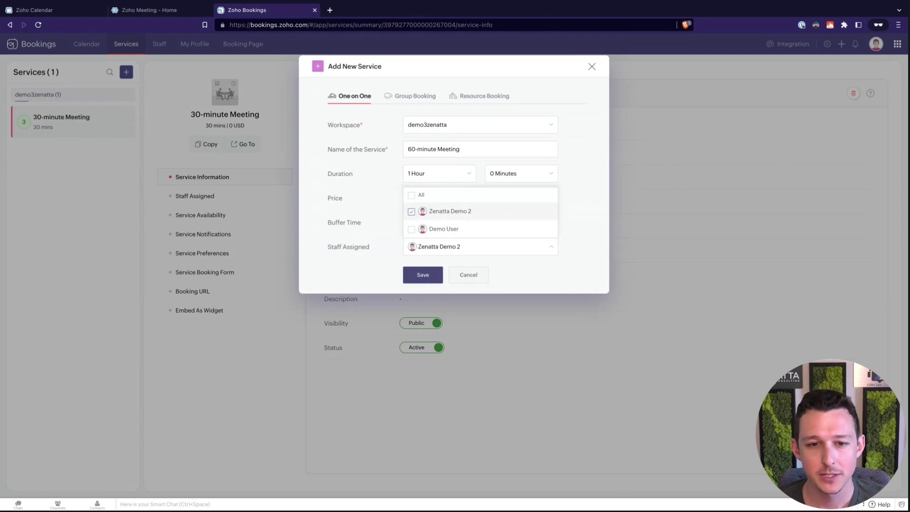
left_click(411, 229)
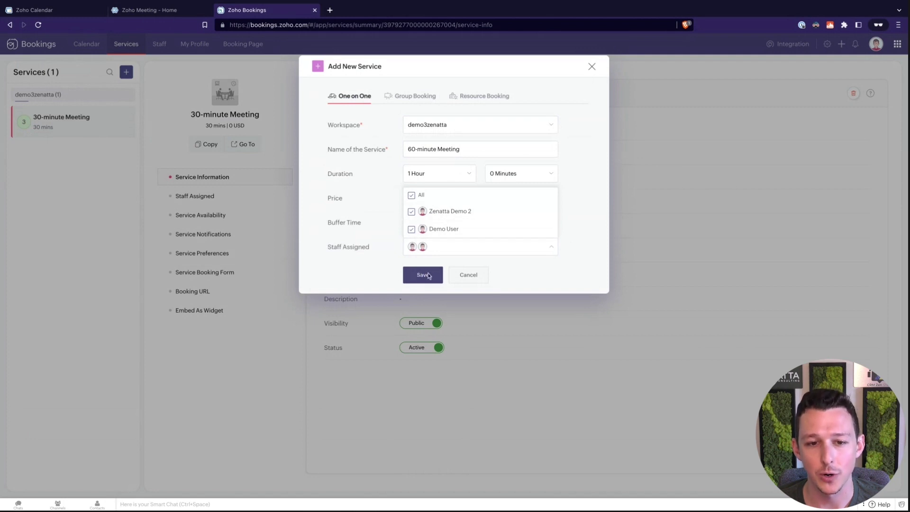
left_click(369, 201)
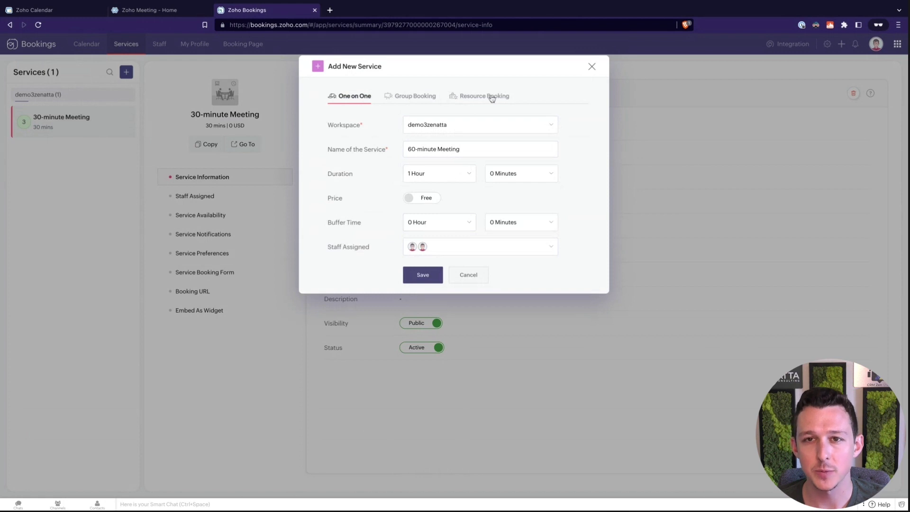
left_click(411, 104)
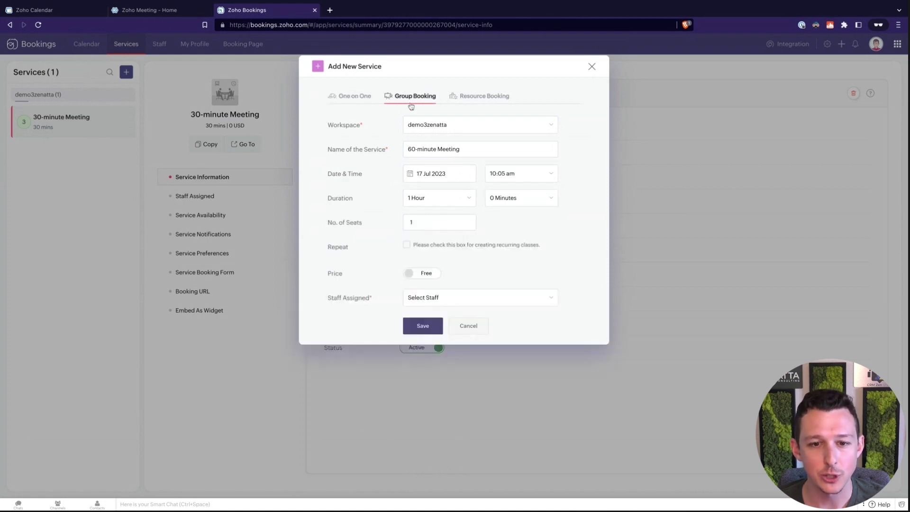
left_click(441, 297)
left_click(421, 279)
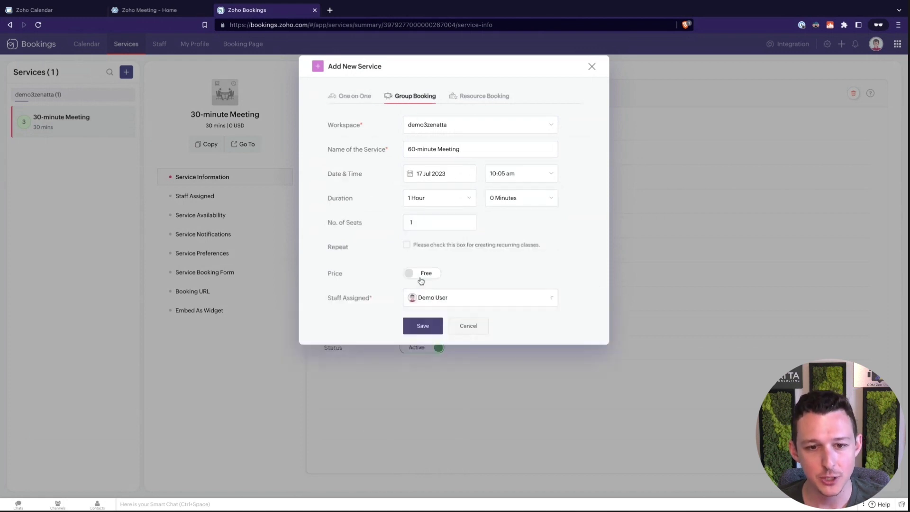
left_click(442, 297)
left_click(442, 278)
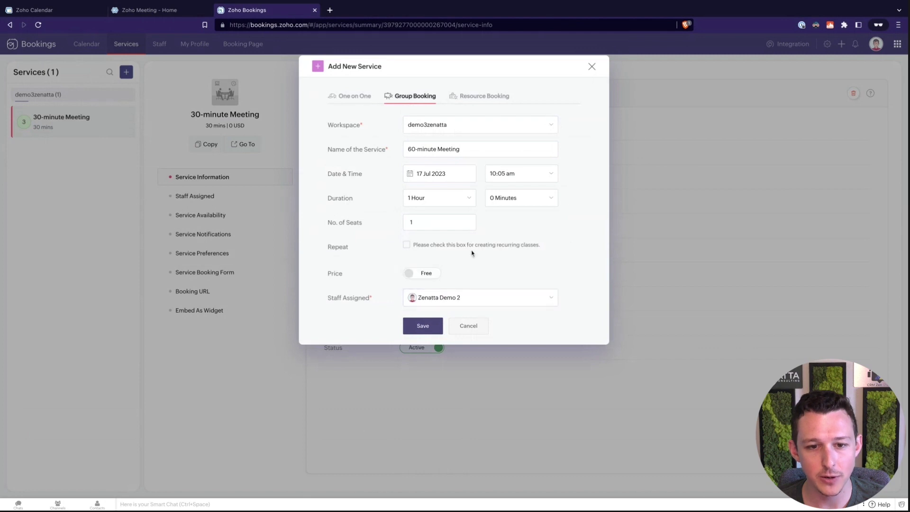
left_click(361, 98)
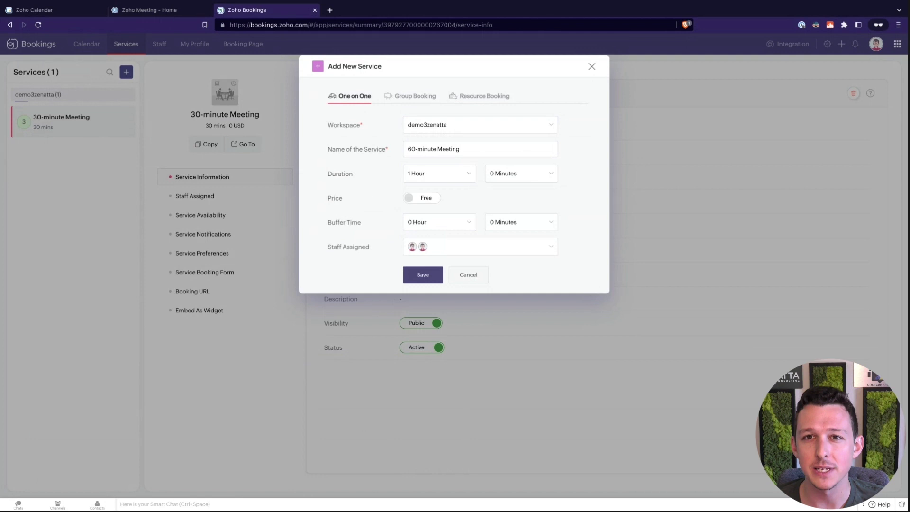
Save the 60-minute Meeting, then review its assigned staff and Forever availability.
left_click(416, 277)
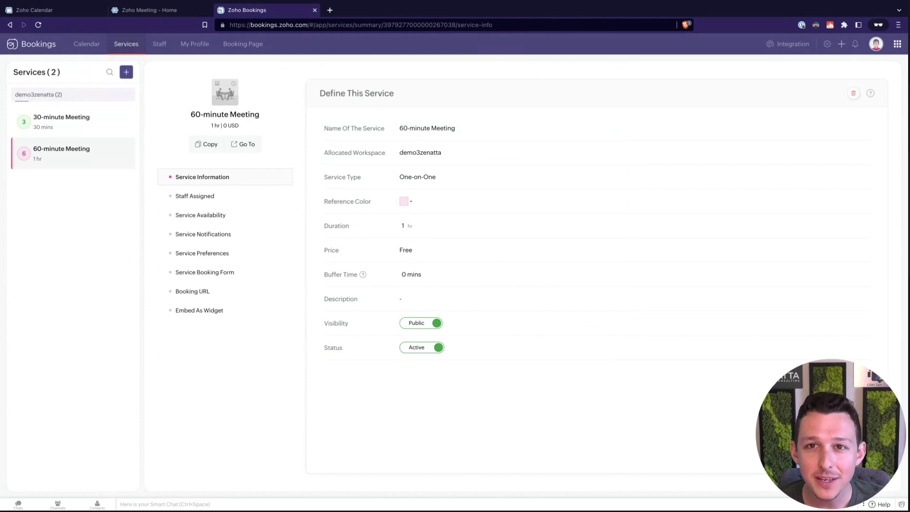
left_click_drag(326, 121, 342, 348)
left_click(392, 367)
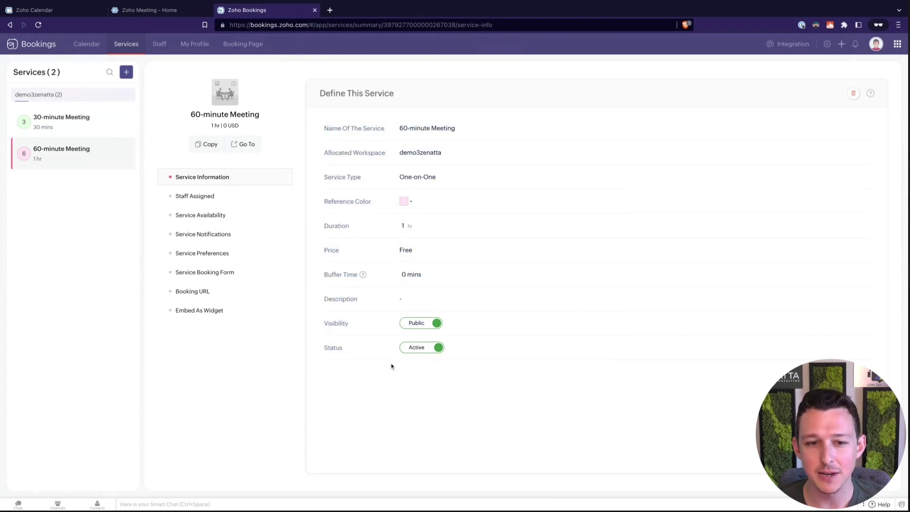
left_click(232, 200)
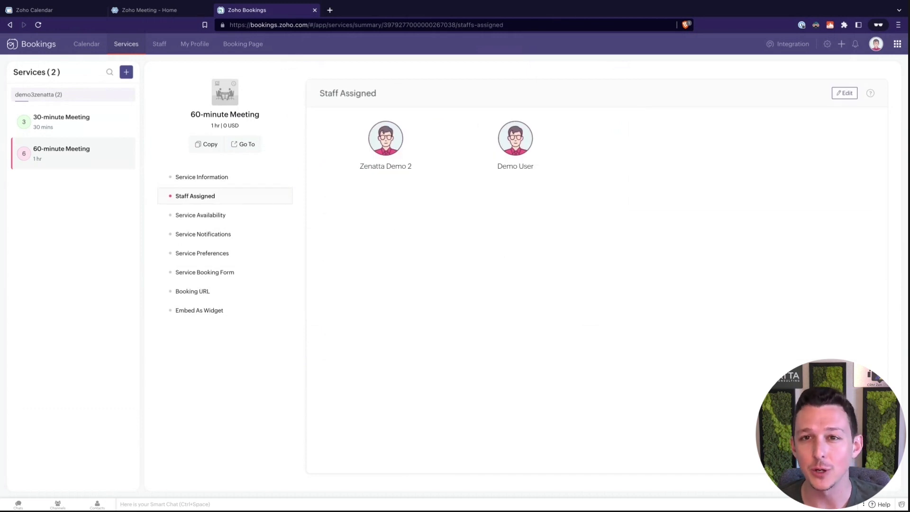
left_click(226, 217)
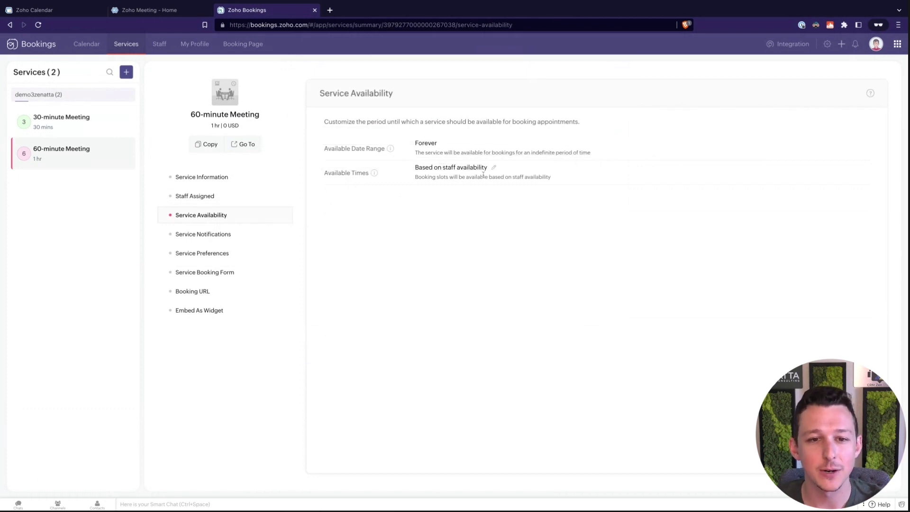
left_click(493, 168)
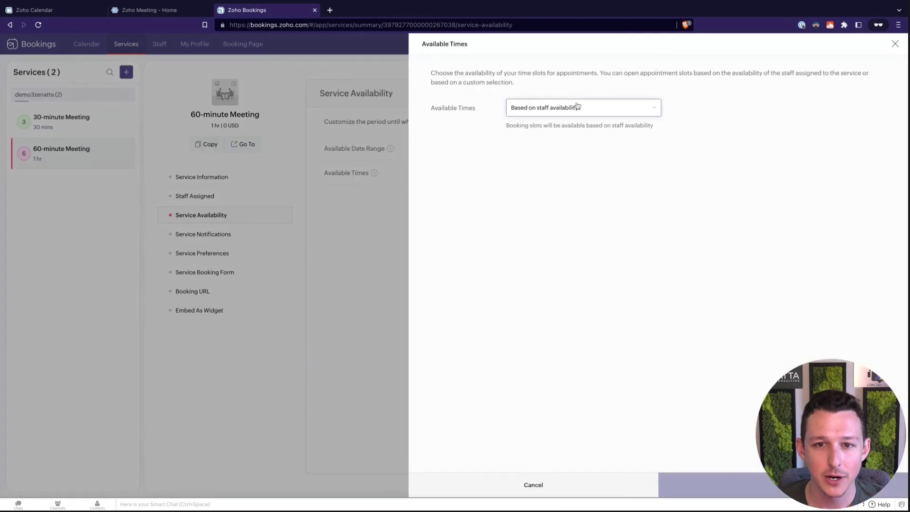
left_click(577, 108)
left_click(567, 126)
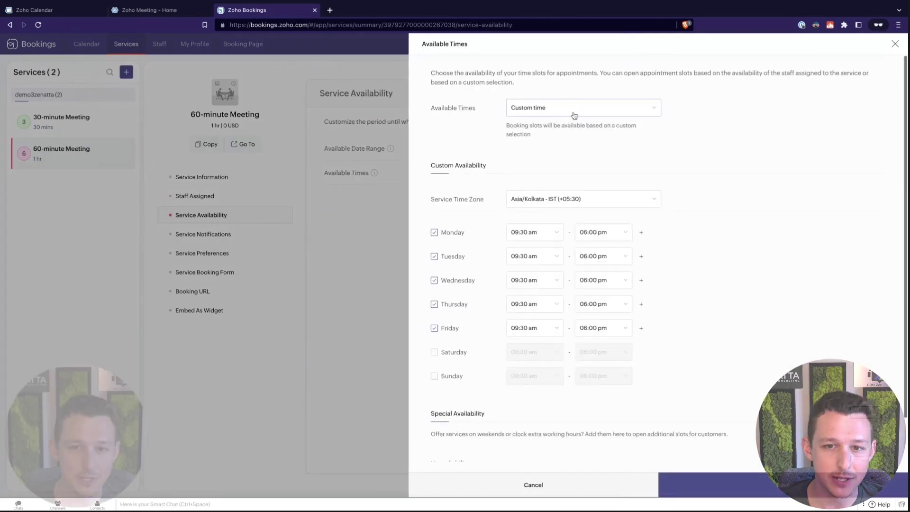
left_click(575, 116)
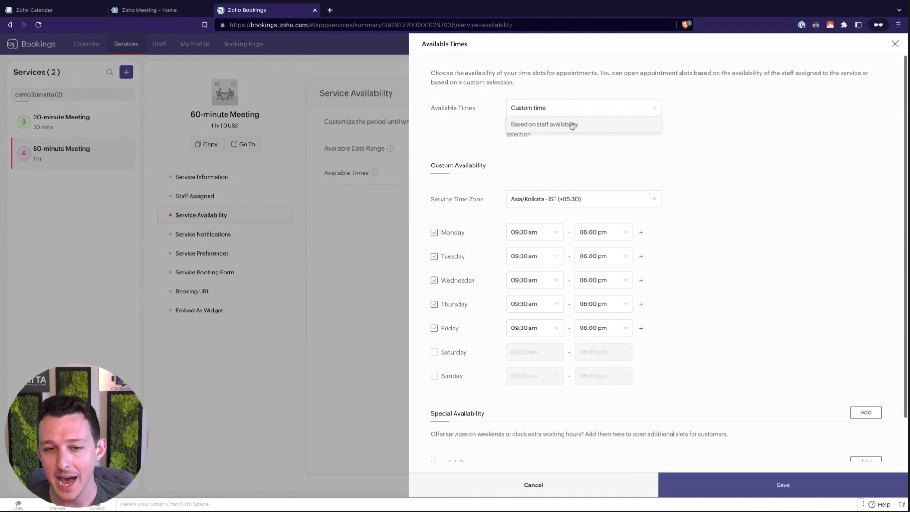
left_click(572, 147)
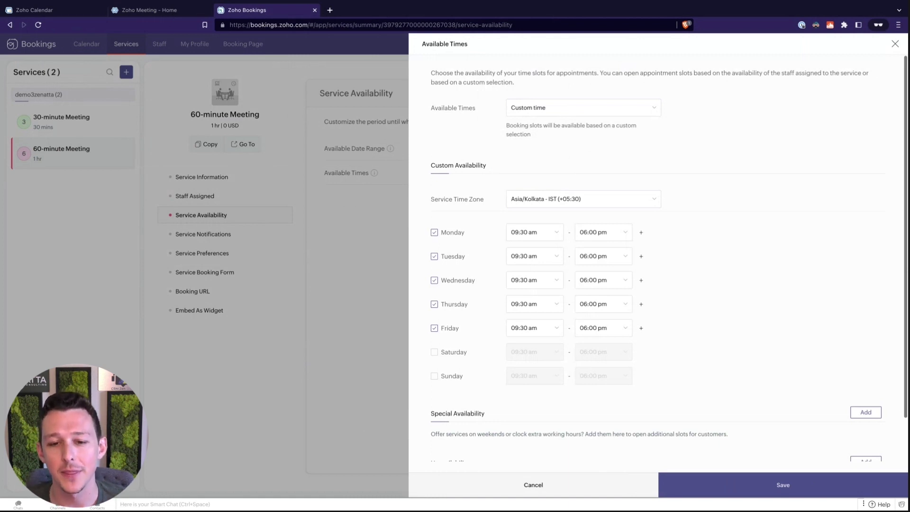
left_click(589, 108)
left_click(583, 124)
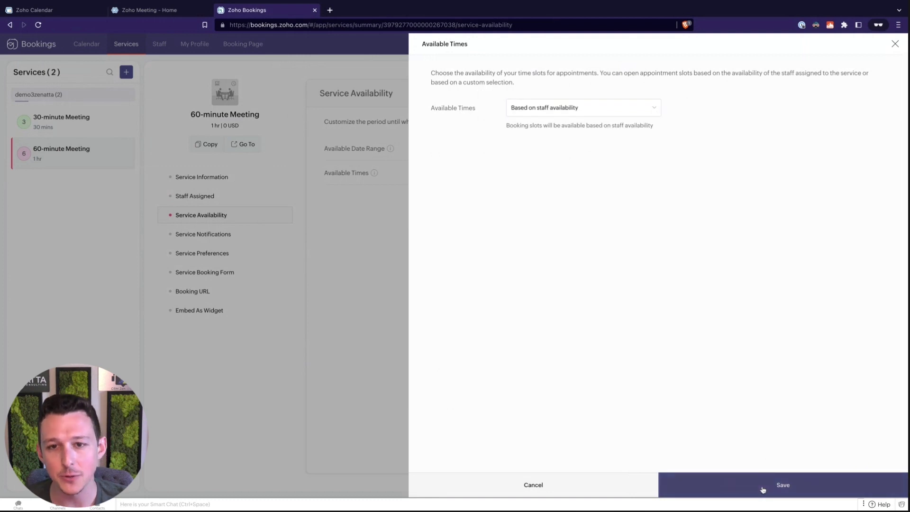
left_click(780, 484)
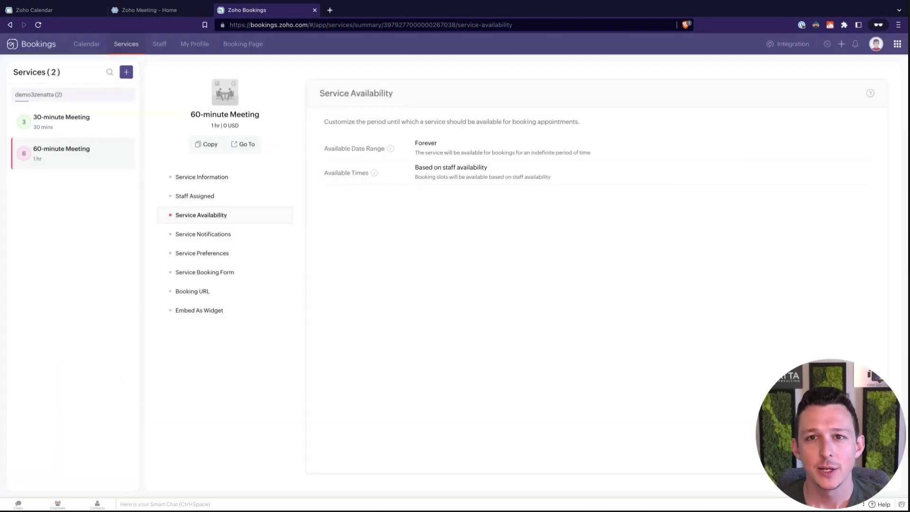
Show customer emails for Booked, Rescheduled, Canceled and the 30-minute reminder.
left_click(204, 234)
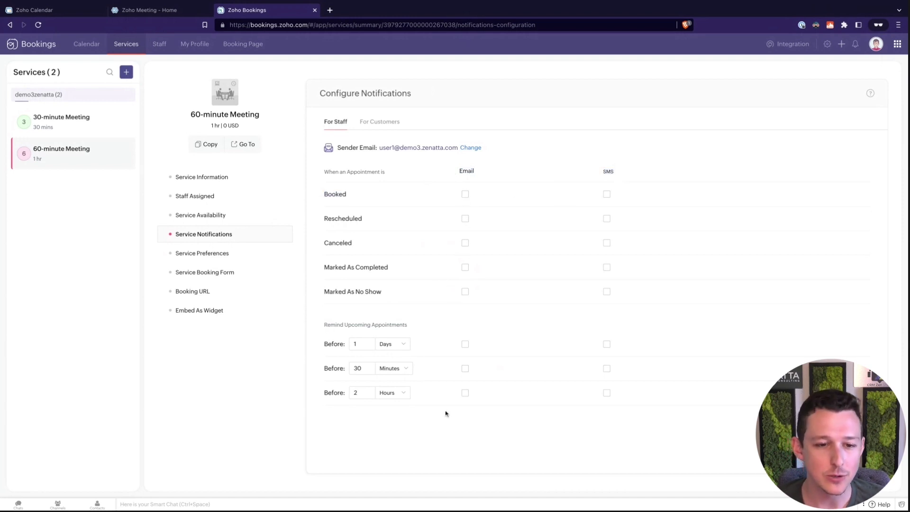
triple_click(660, 406)
left_click(464, 317)
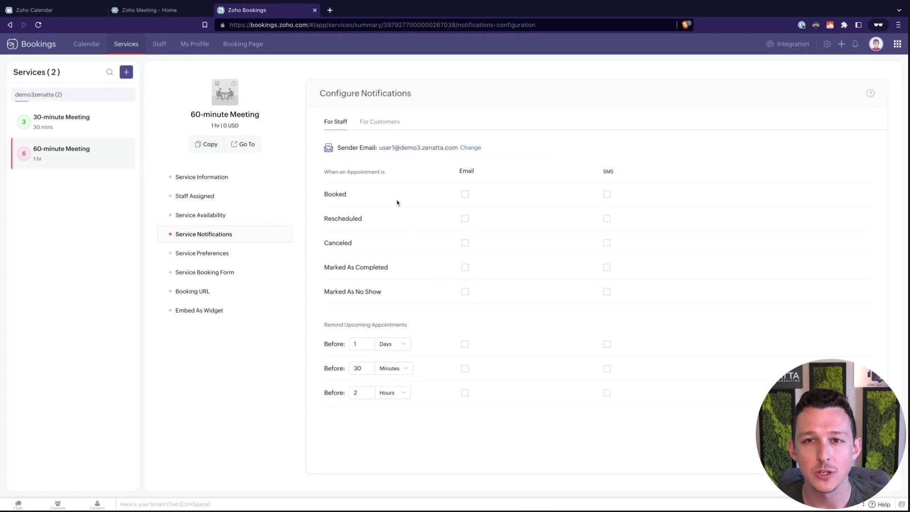
left_click(374, 124)
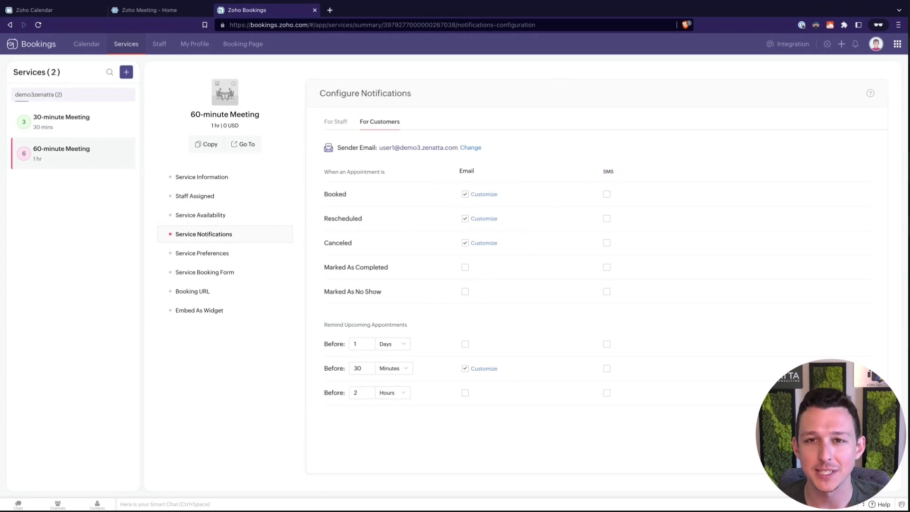
In Service Preferences, toggle Let Customers Select Staff off and back on.
left_click(245, 256)
left_click_drag(412, 94, 334, 94)
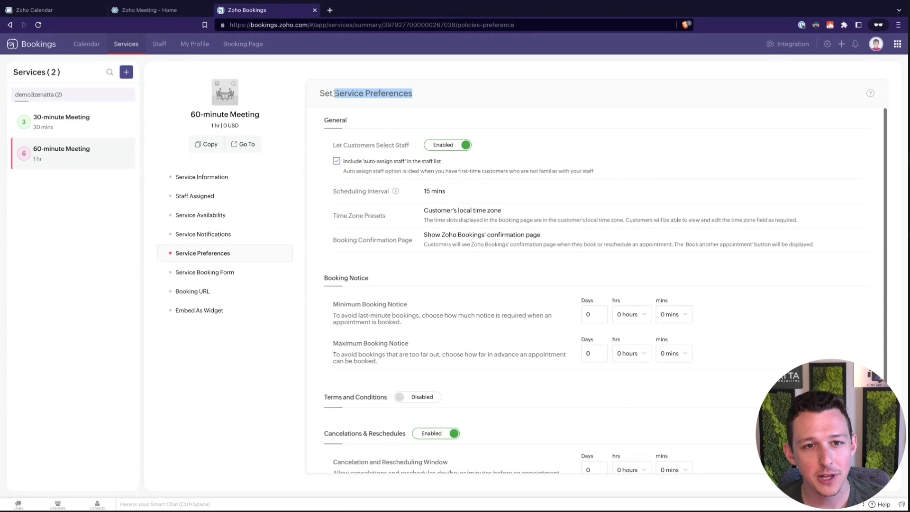
left_click(335, 93)
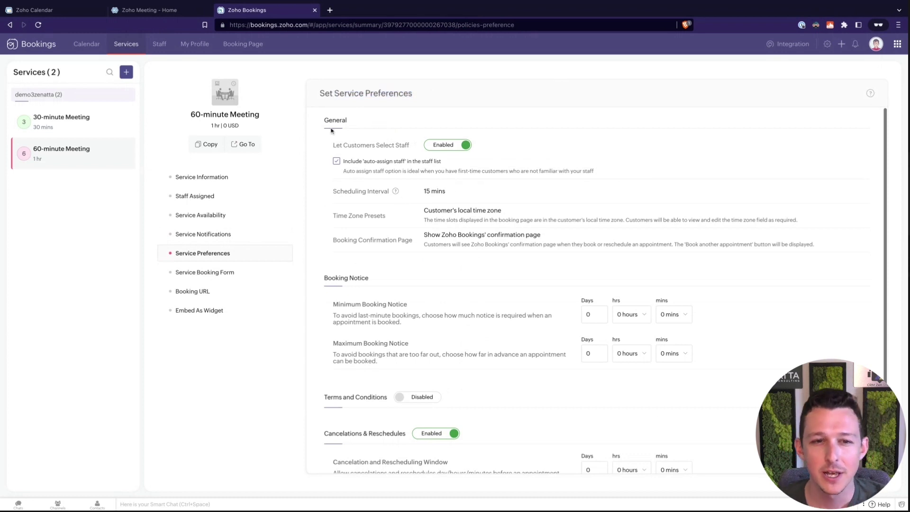
triple_click(330, 147)
left_click(538, 146)
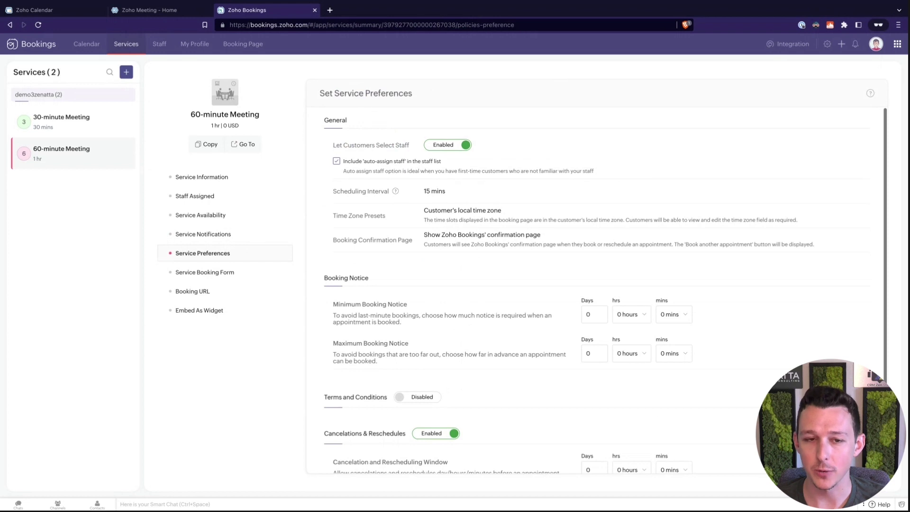
left_click(466, 146)
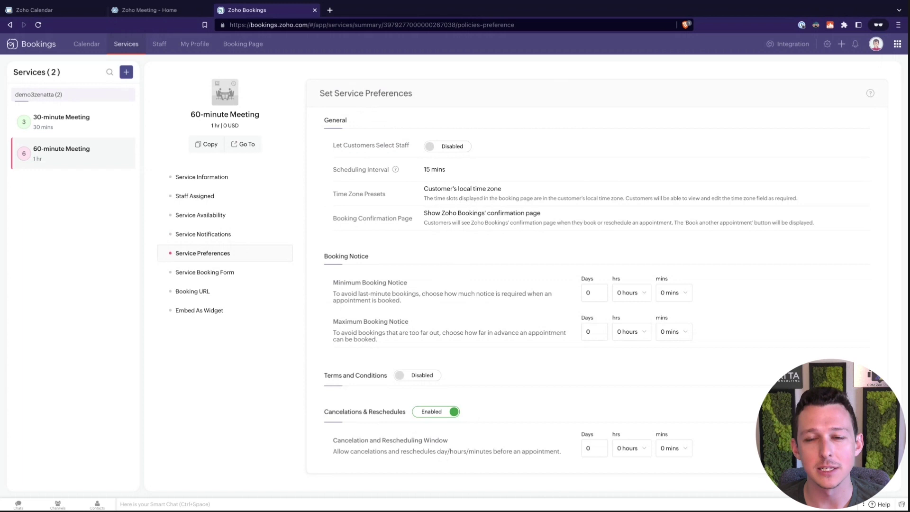
left_click(465, 146)
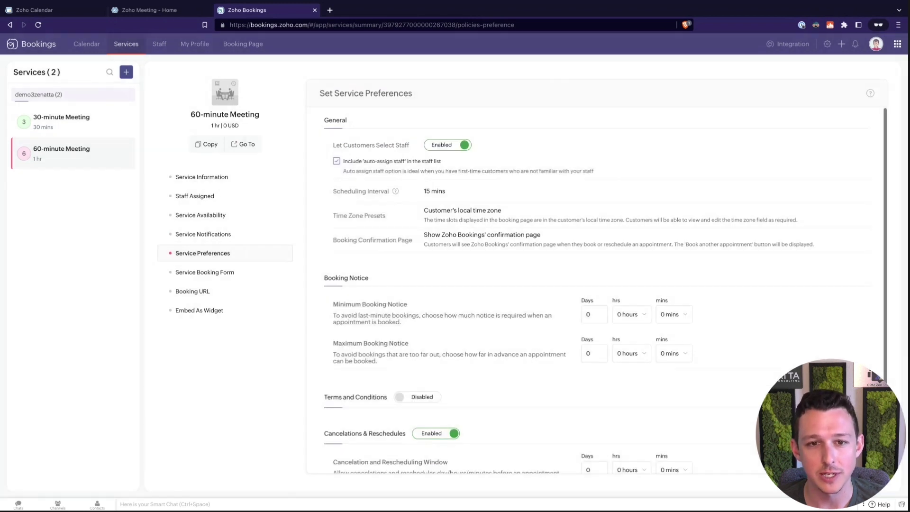
Review the Booking Notice fields, including the minimum booking notice days.
scroll(487, 184, "down", 1)
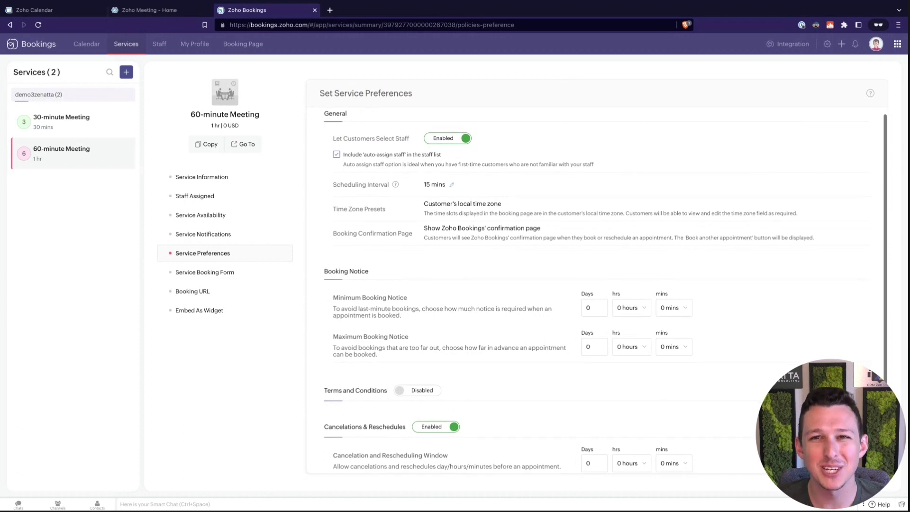
scroll(392, 297, "down", 1)
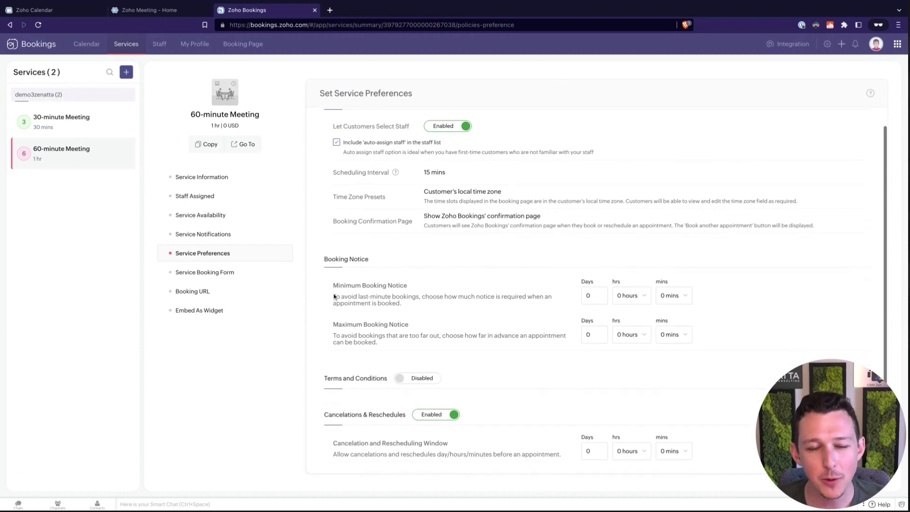
left_click_drag(320, 289, 415, 343)
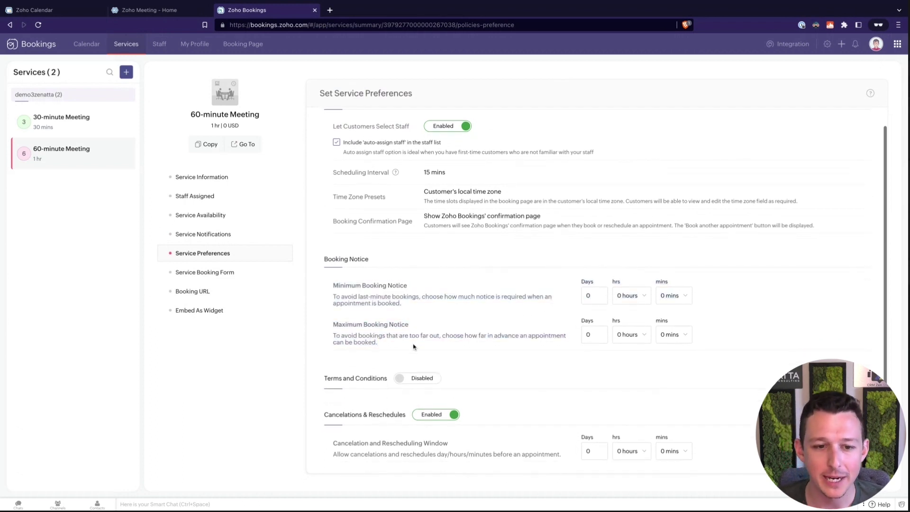
left_click(450, 265)
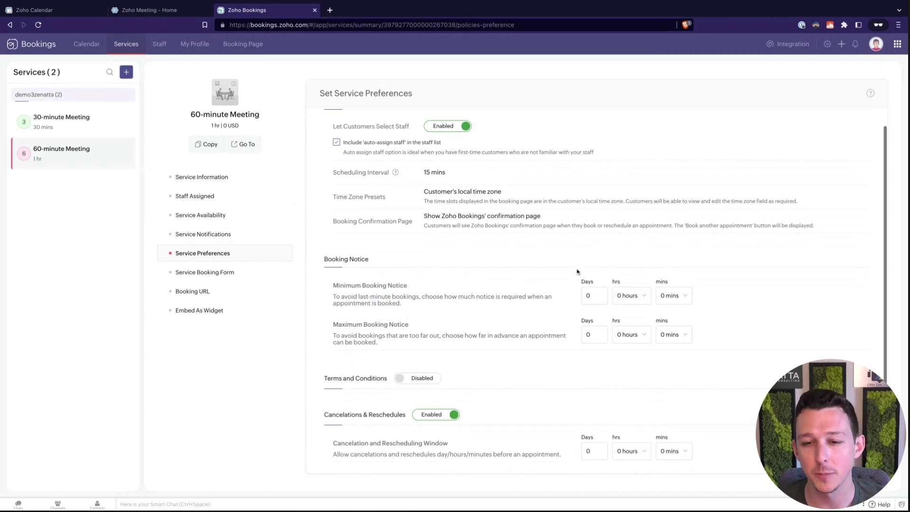
left_click(594, 295)
left_click_drag(569, 299, 676, 290)
left_click(736, 303)
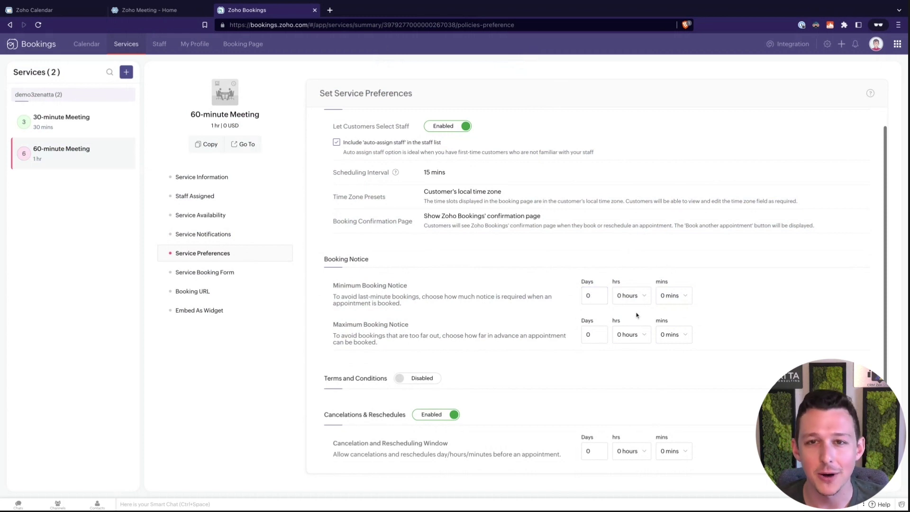
Add a required Company Name field directly below Name on the booking form.
left_click(233, 272)
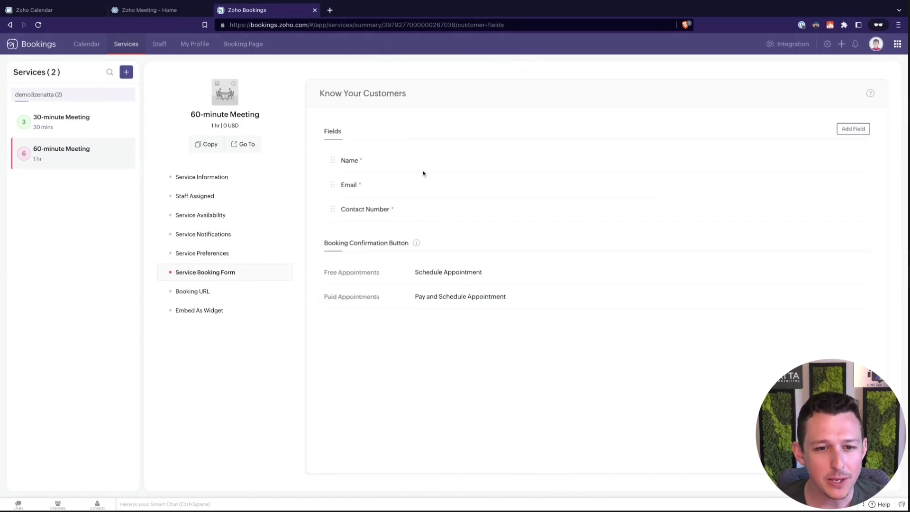
left_click(852, 128)
type("C")
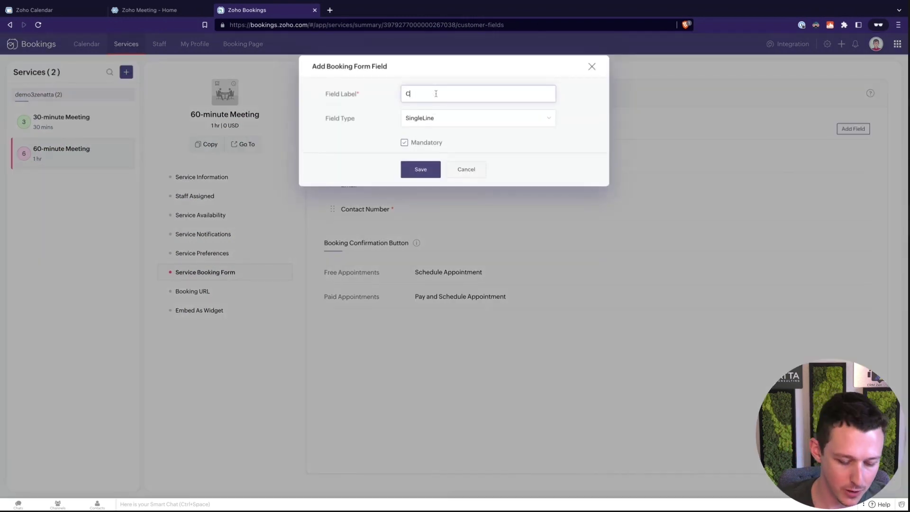
type("ompany Name")
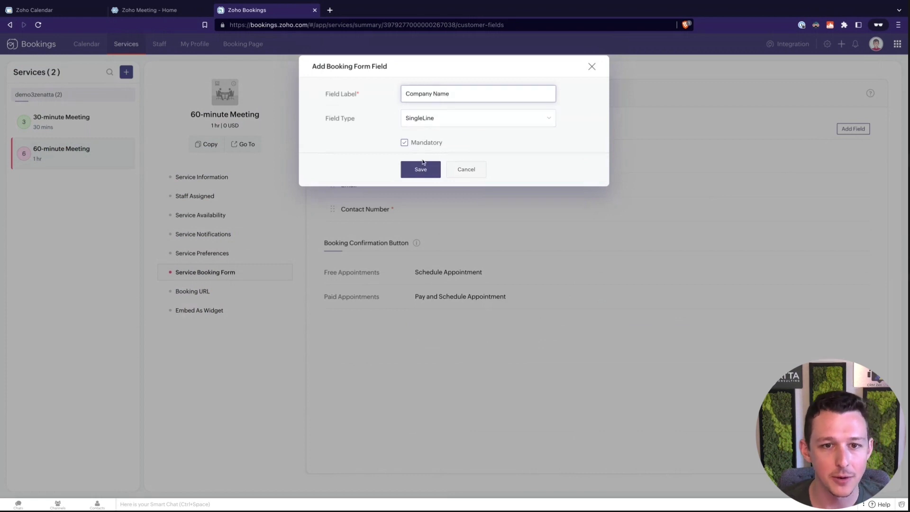
left_click(421, 169)
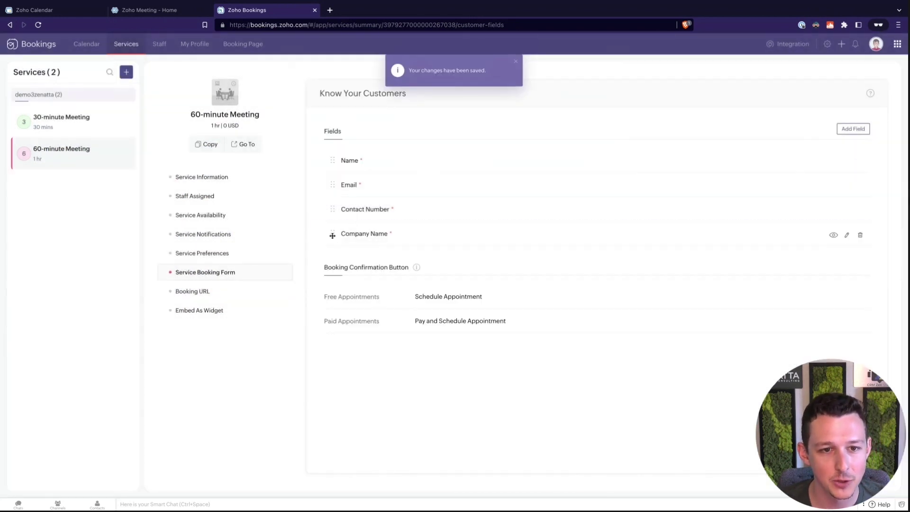
left_click_drag(332, 232, 332, 235)
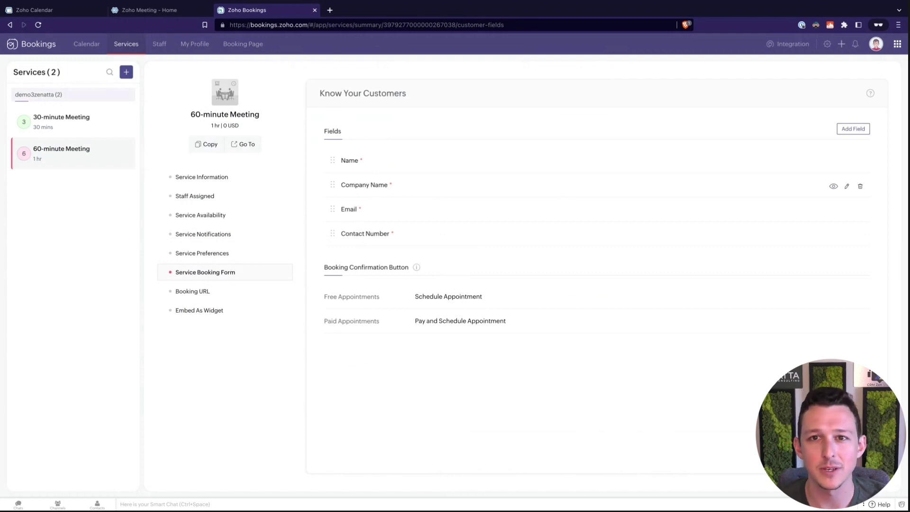
left_click(217, 292)
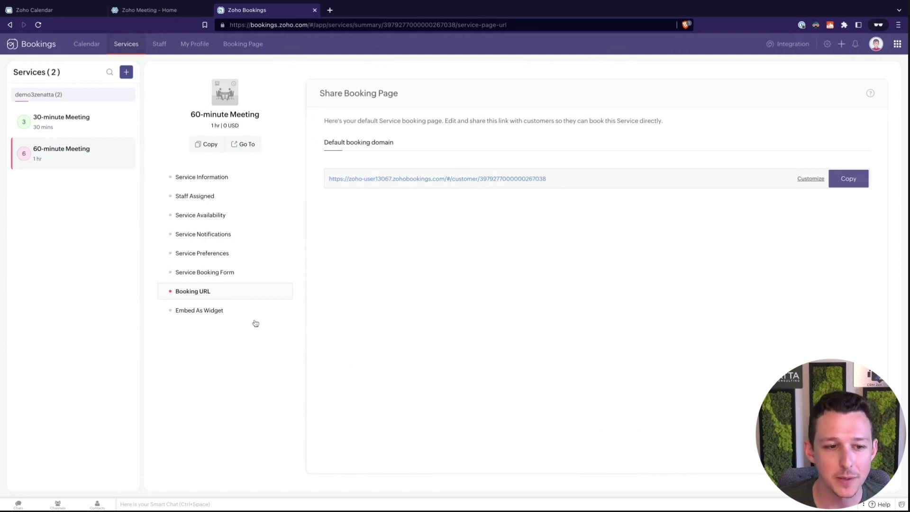
Copy the 60-minute Meeting's booking URL and open a new private window.
left_click(220, 311)
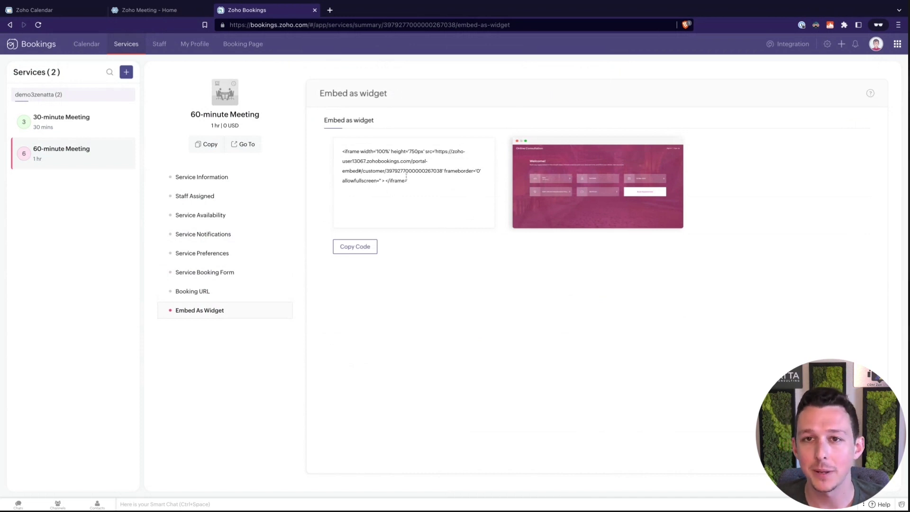
left_click(208, 291)
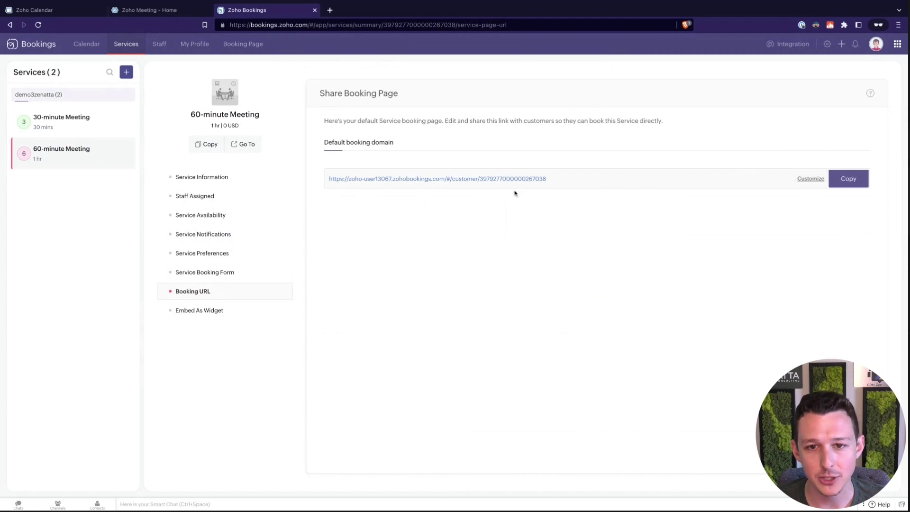
left_click(847, 177)
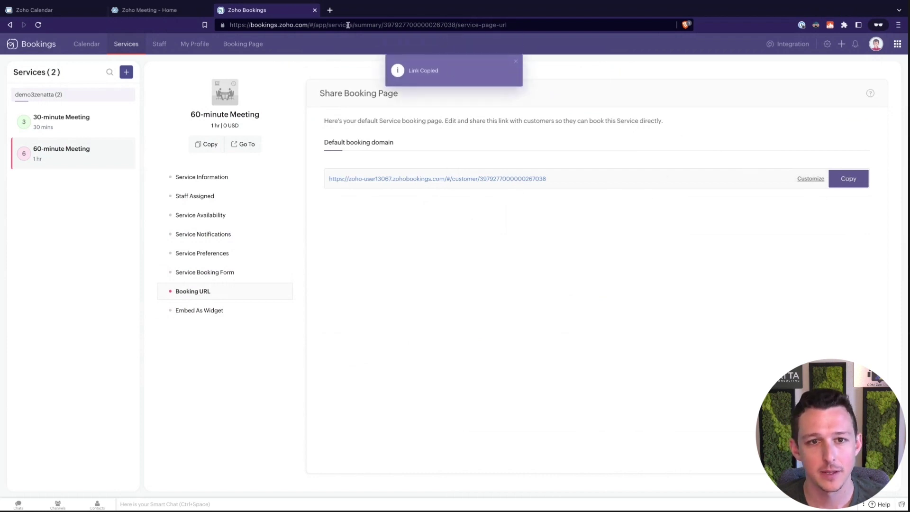
left_click(330, 10)
Load the copied link and inspect the staff dropdown on the booking page.
key("ctrl+v")
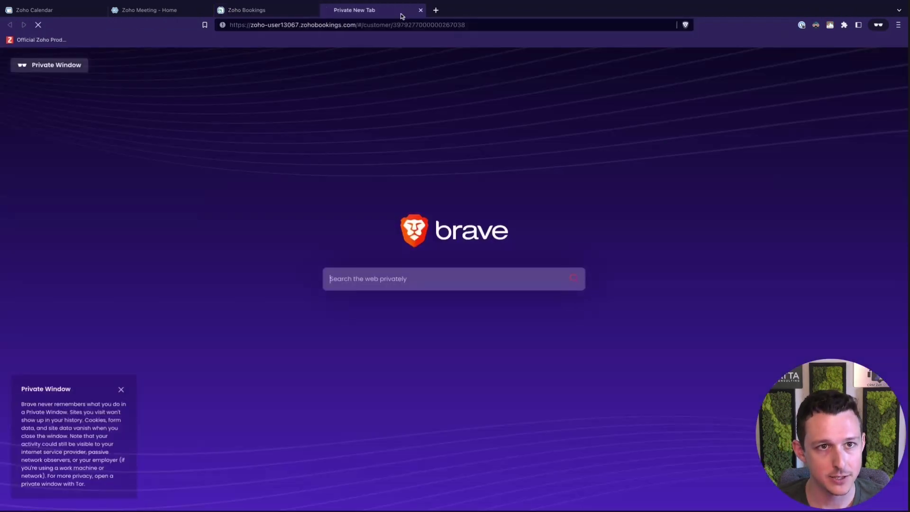
key("Return")
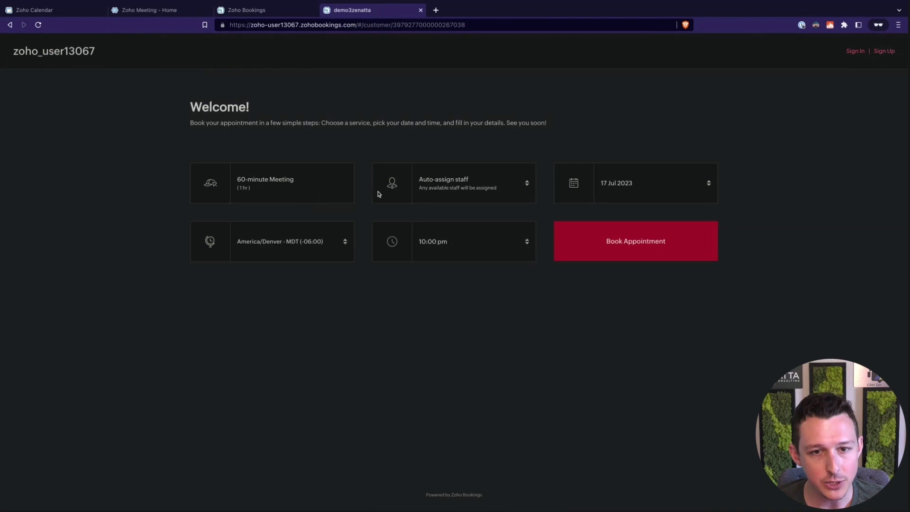
left_click(459, 192)
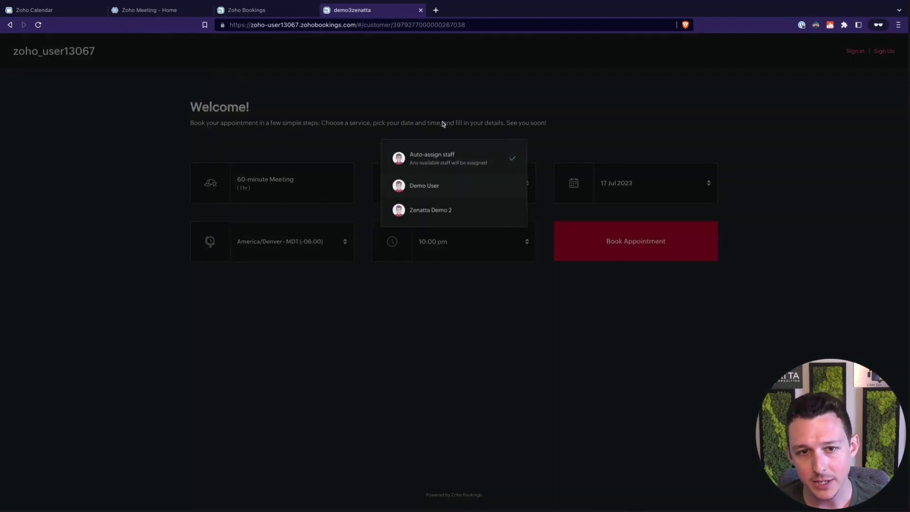
left_click(444, 131)
left_click(435, 188)
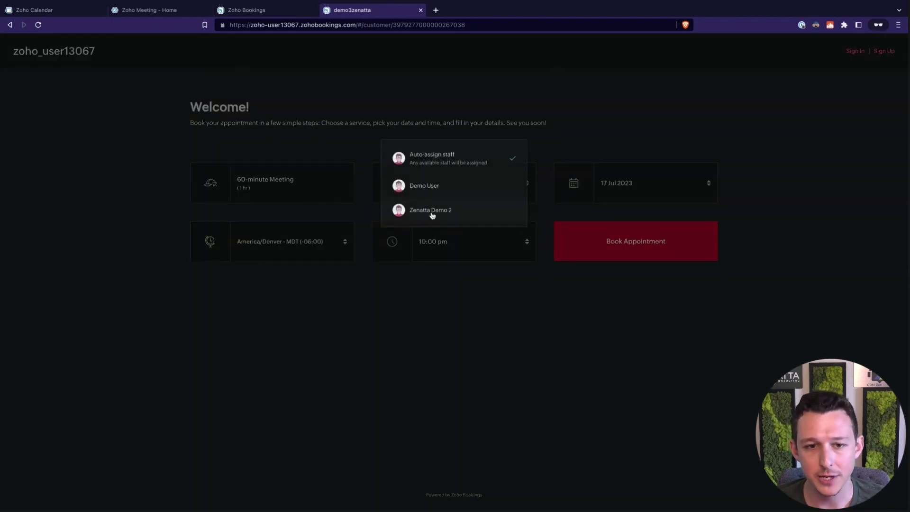
left_click(435, 123)
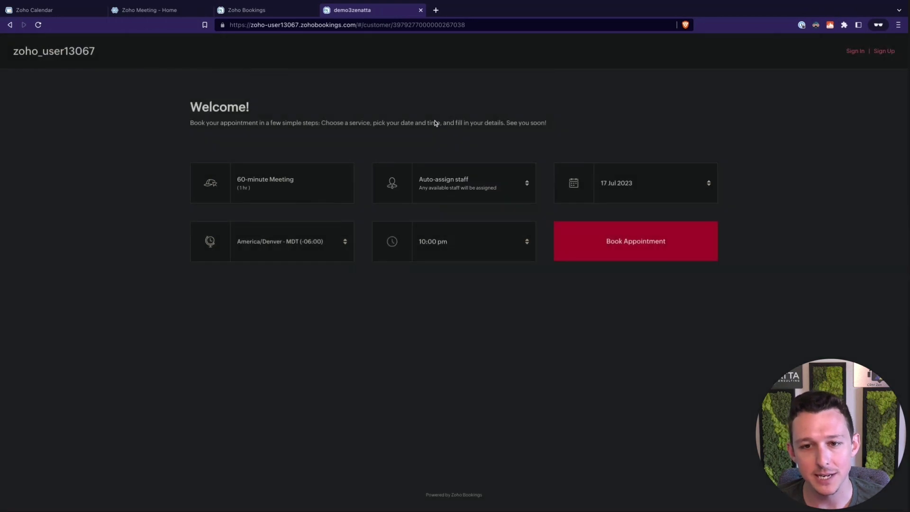
Check the night time slots, switch the page to light mode, and return to Bookings.
left_click(453, 242)
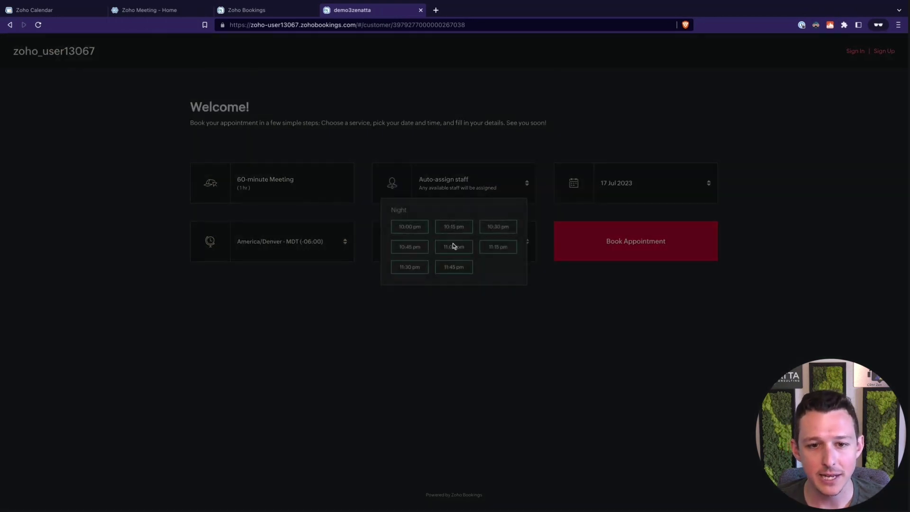
left_click(514, 124)
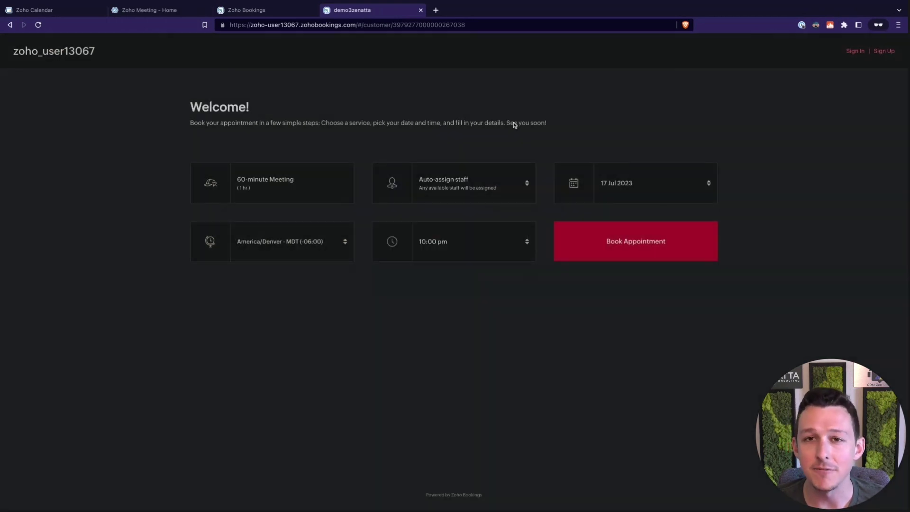
left_click(815, 25)
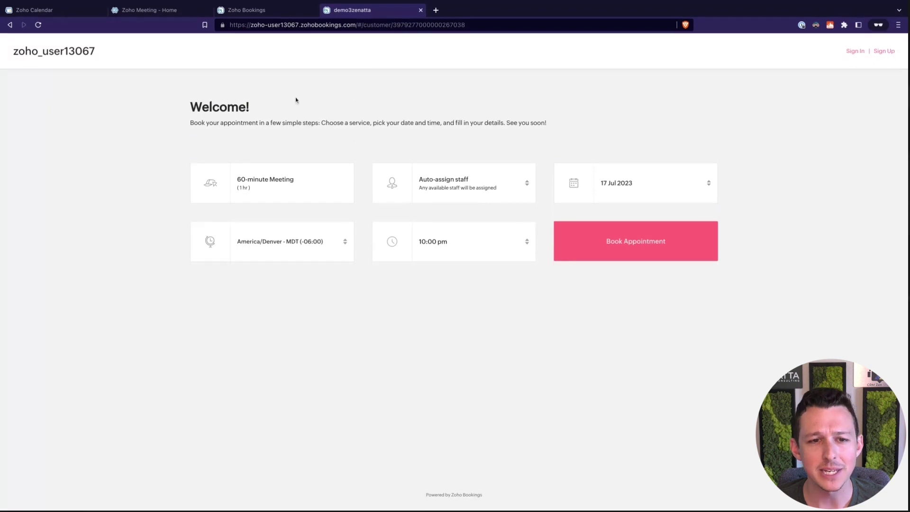
left_click(278, 15)
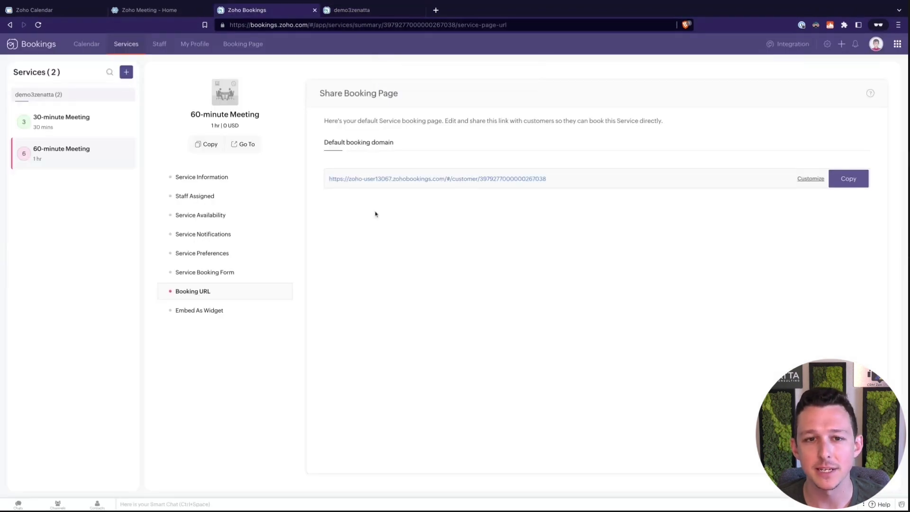
Review the staff member's working hours, services and booking link, then the preview's staff list.
left_click(160, 44)
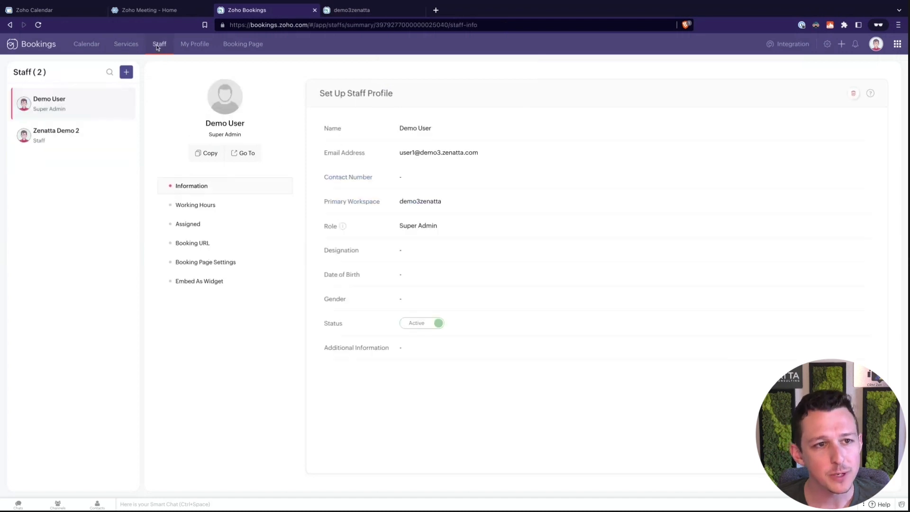
left_click(198, 209)
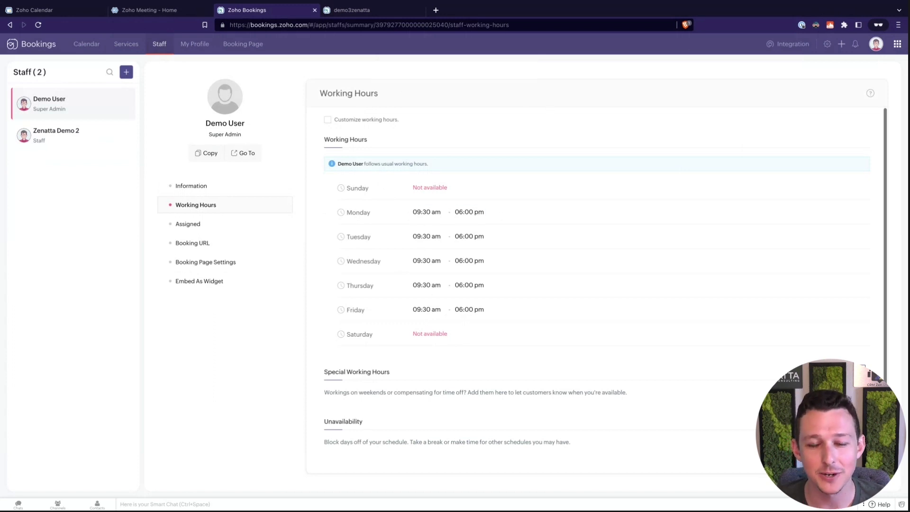
left_click(197, 225)
left_click(197, 243)
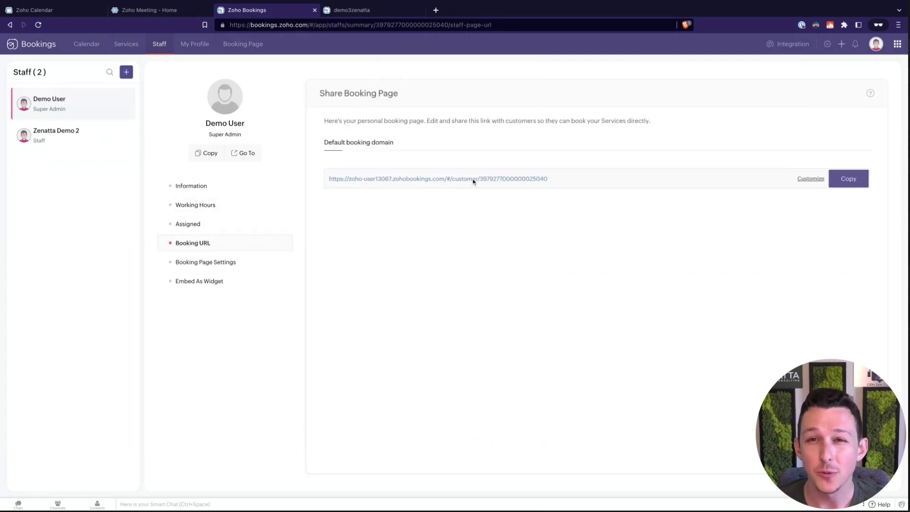
left_click(349, 9)
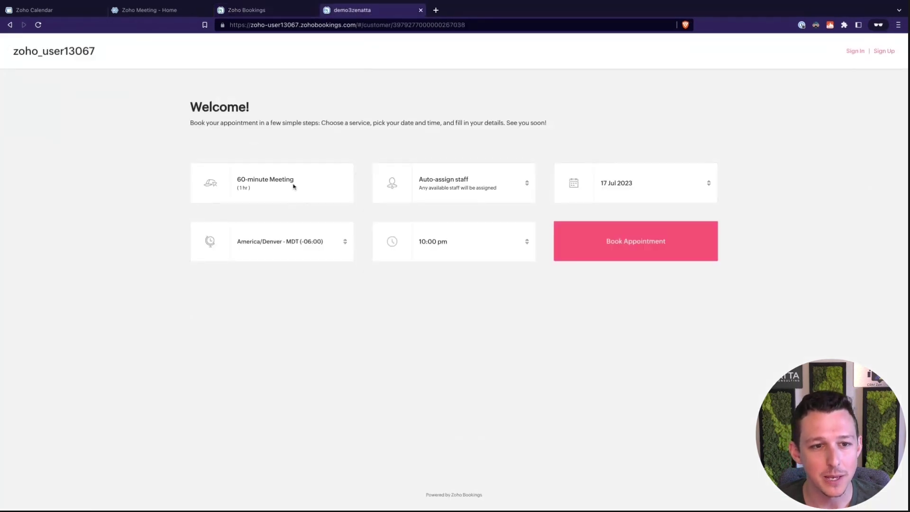
left_click(514, 195)
Load the staff member's booking link in a private tab and select 30-minute Meeting.
left_click(275, 14)
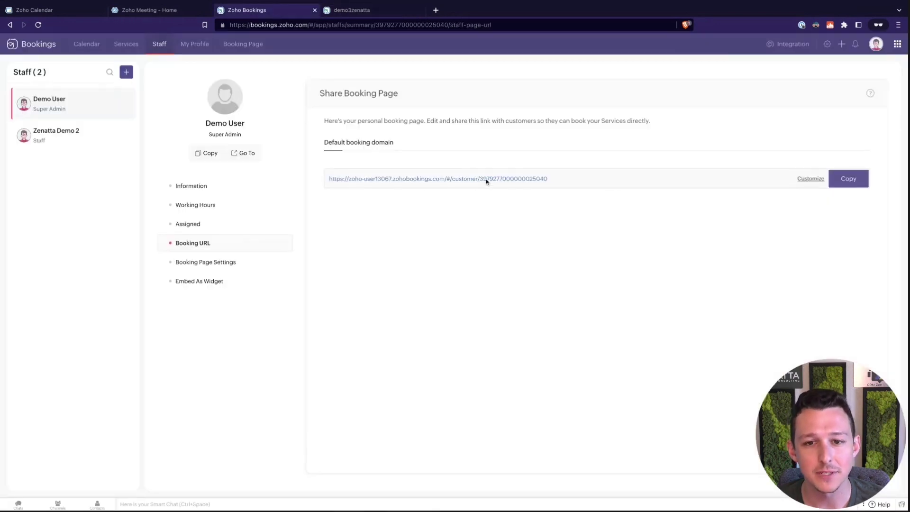
left_click(846, 180)
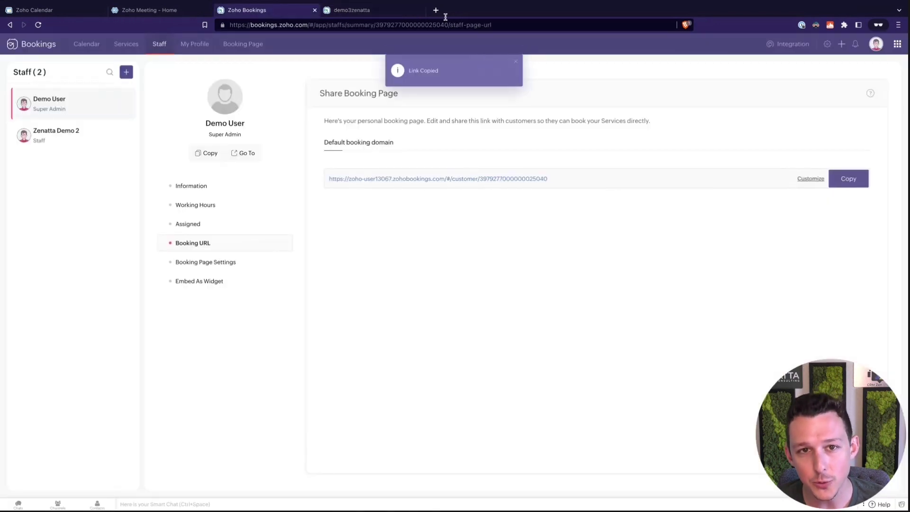
left_click(435, 10)
key("ctrl+v")
key("Return")
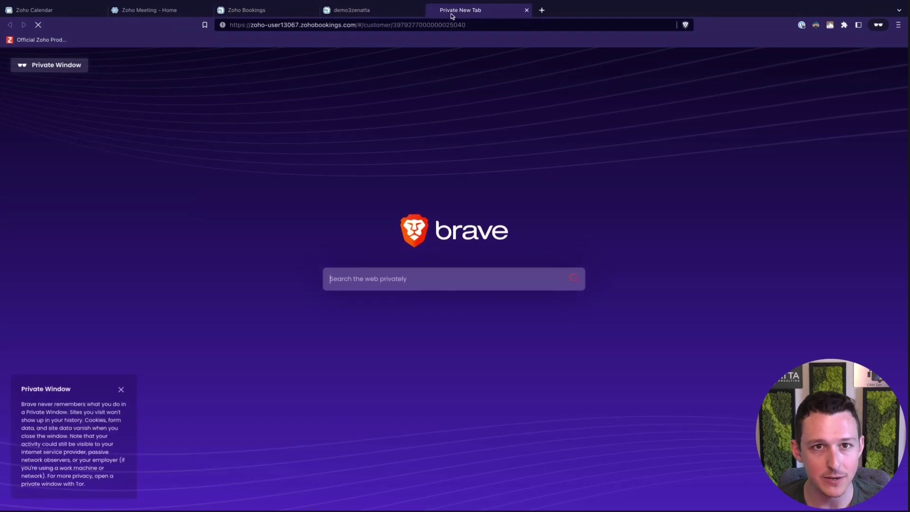
left_click(420, 10)
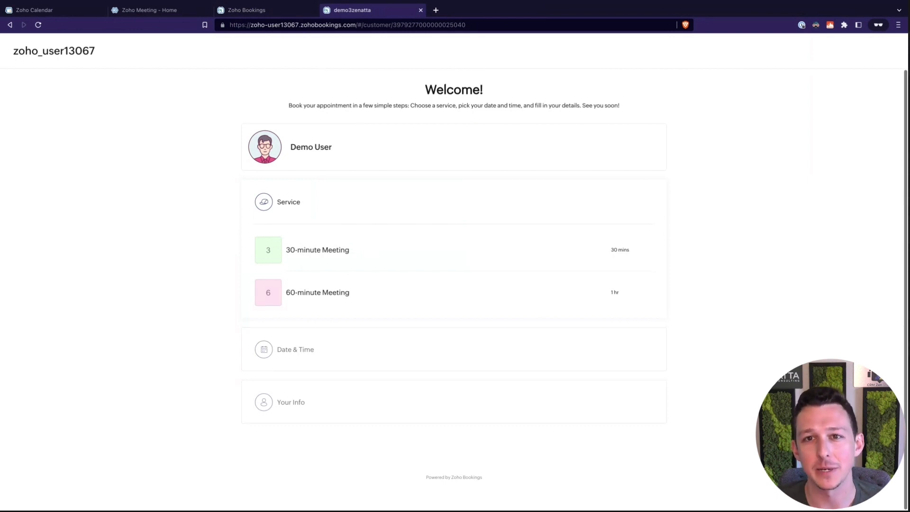
left_click(337, 252)
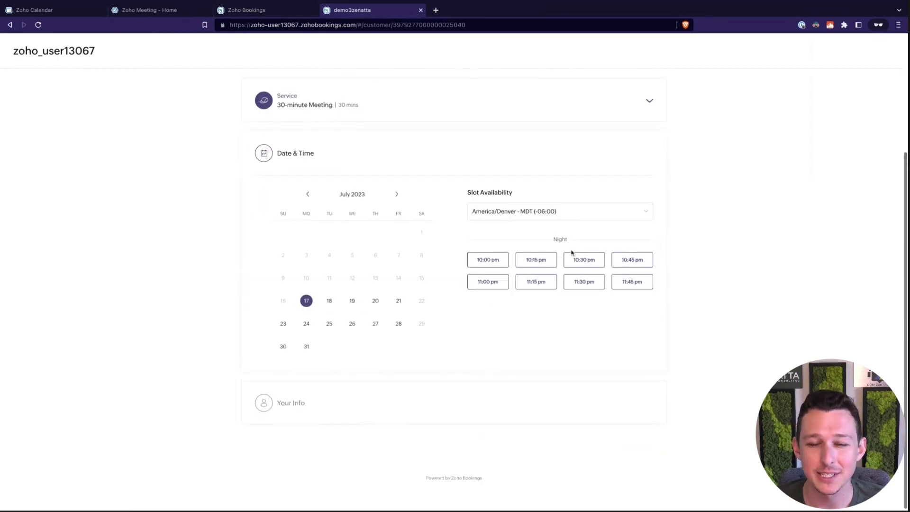
Close the preview and switch the staff booking page to the Sleek layout.
left_click(420, 10)
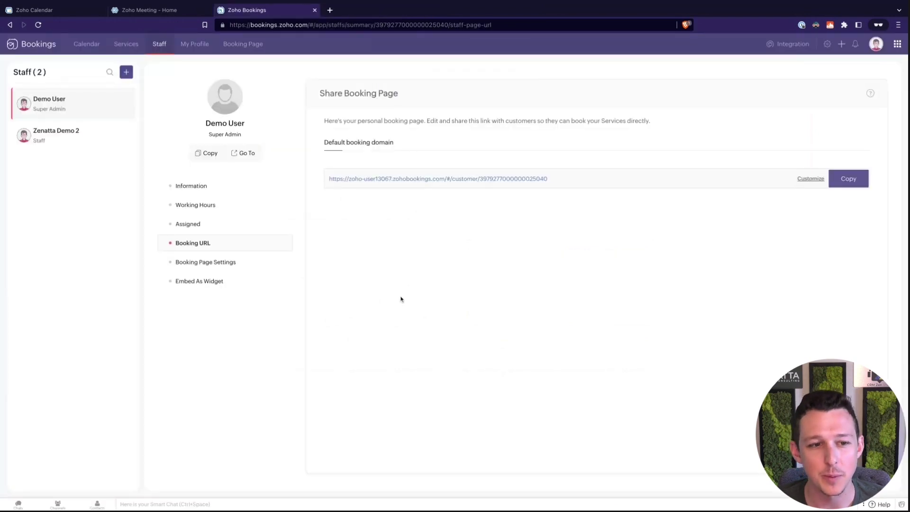
left_click(230, 268)
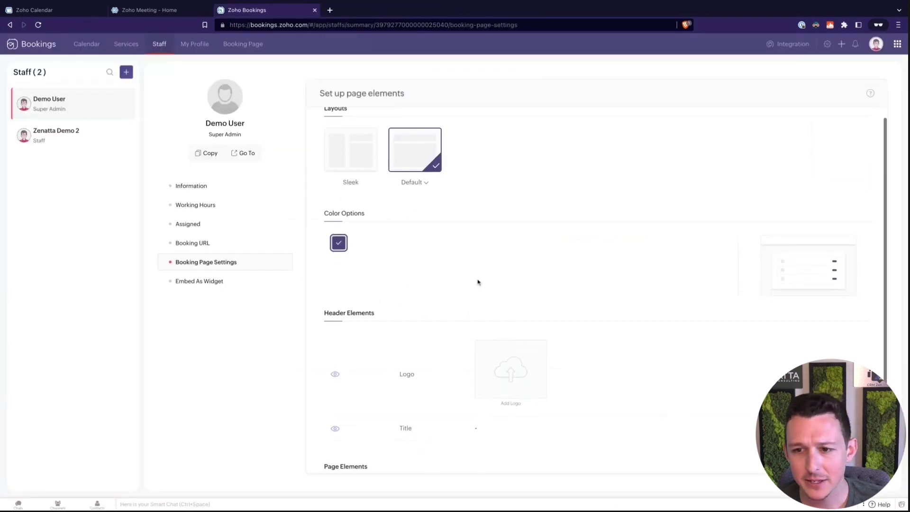
scroll(414, 273, "up", 1)
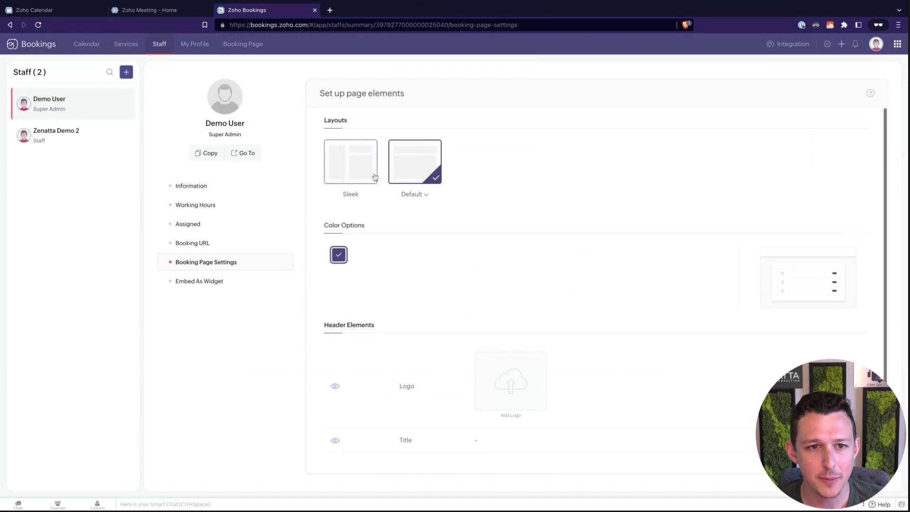
left_click(351, 161)
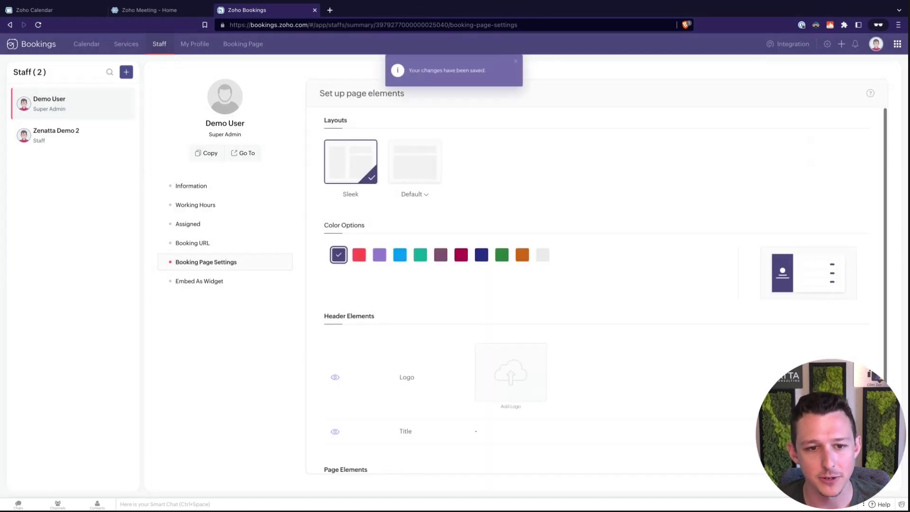
Copy the staff booking link, preview it privately with the 30-minute Meeting, then close it.
left_click(221, 243)
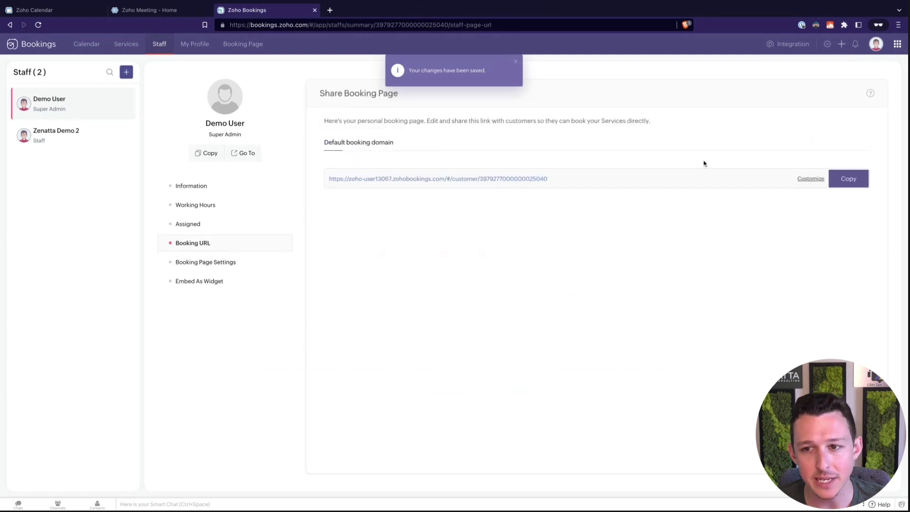
left_click(835, 183)
left_click(330, 10)
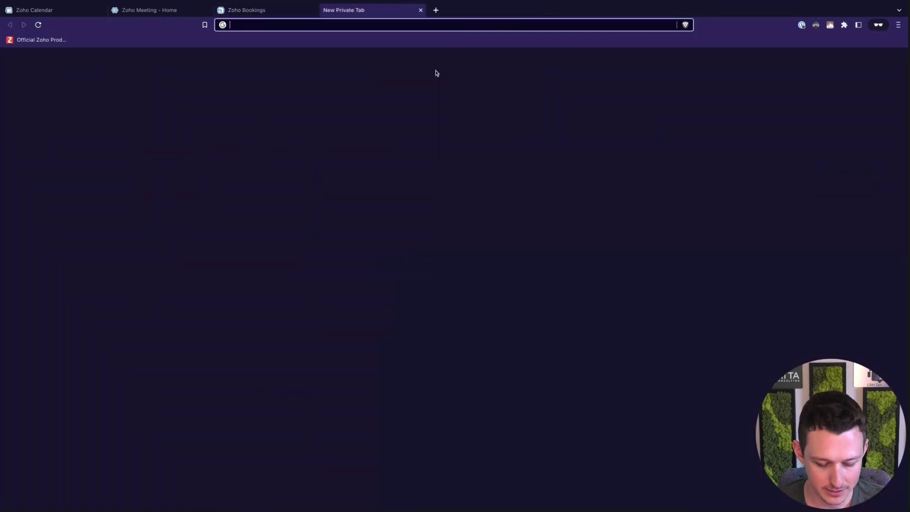
key("ctrl+v")
key("Return")
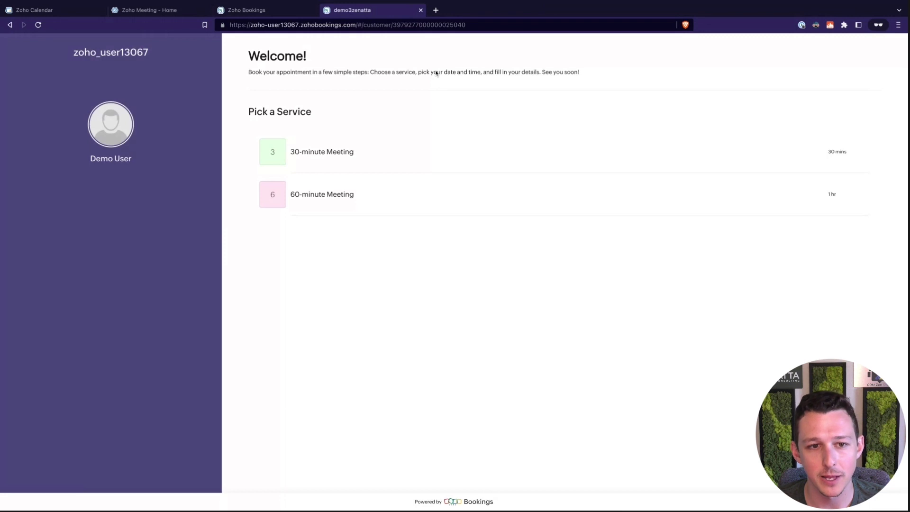
left_click(368, 155)
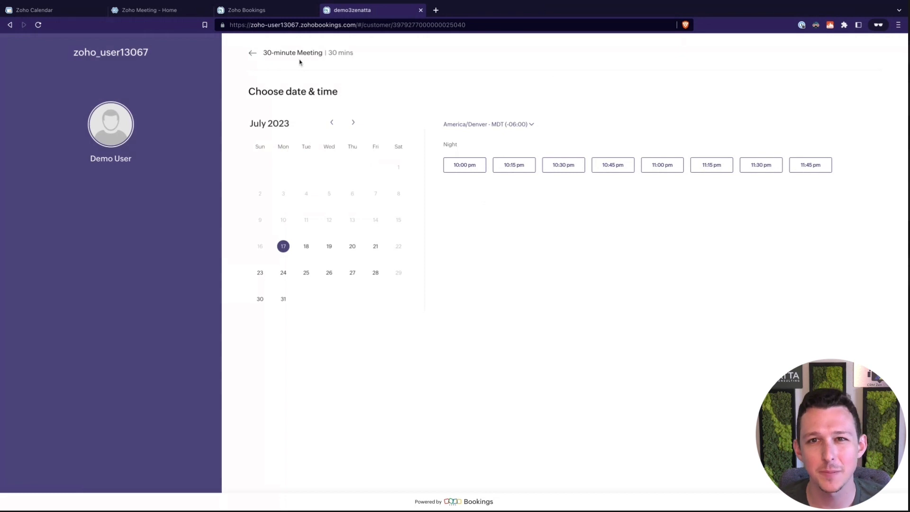
left_click(282, 11)
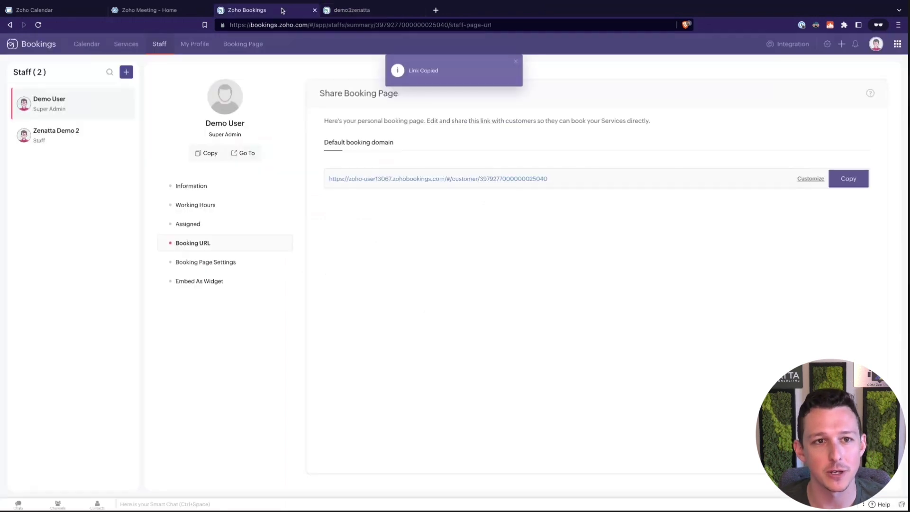
left_click(420, 11)
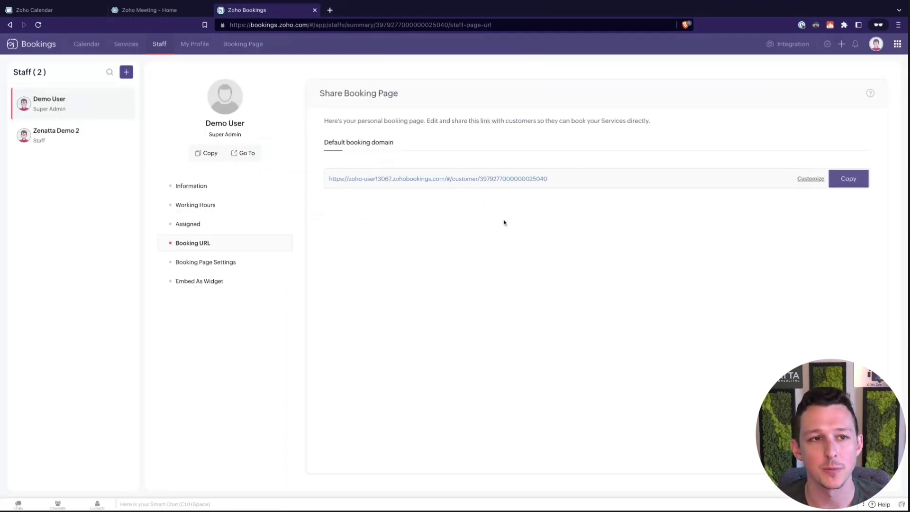
In General settings, review the business working hours and copy the business booking page URL.
left_click(827, 44)
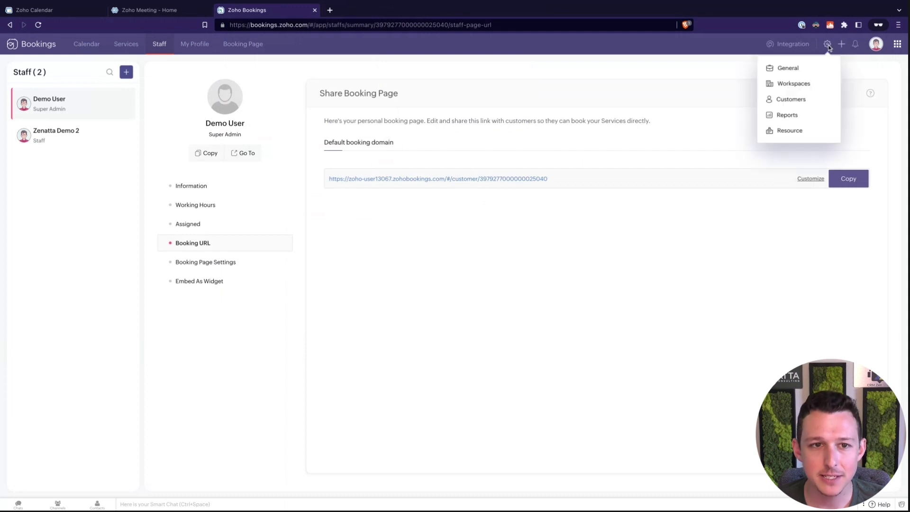
left_click(810, 71)
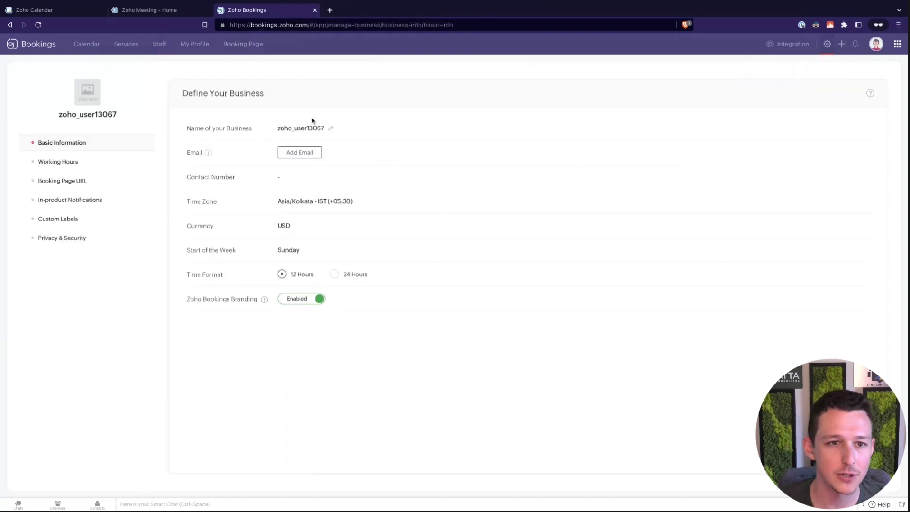
left_click(84, 163)
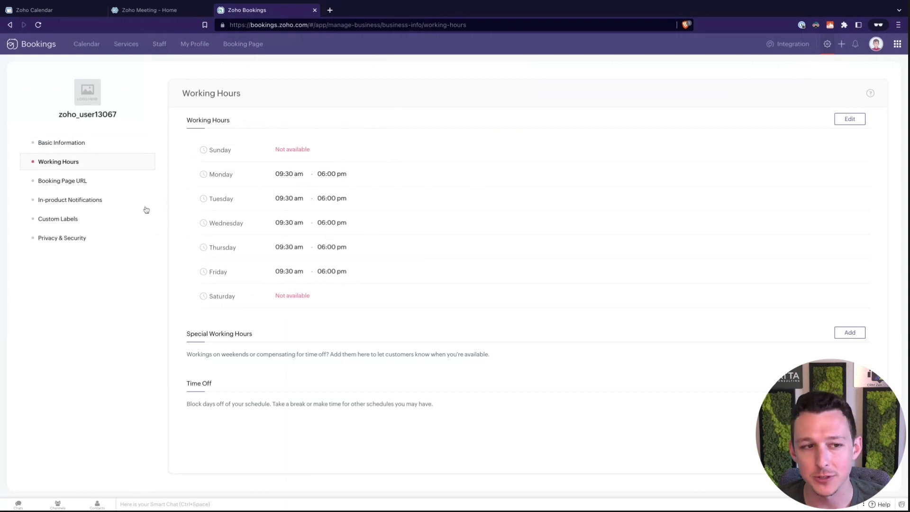
left_click(105, 184)
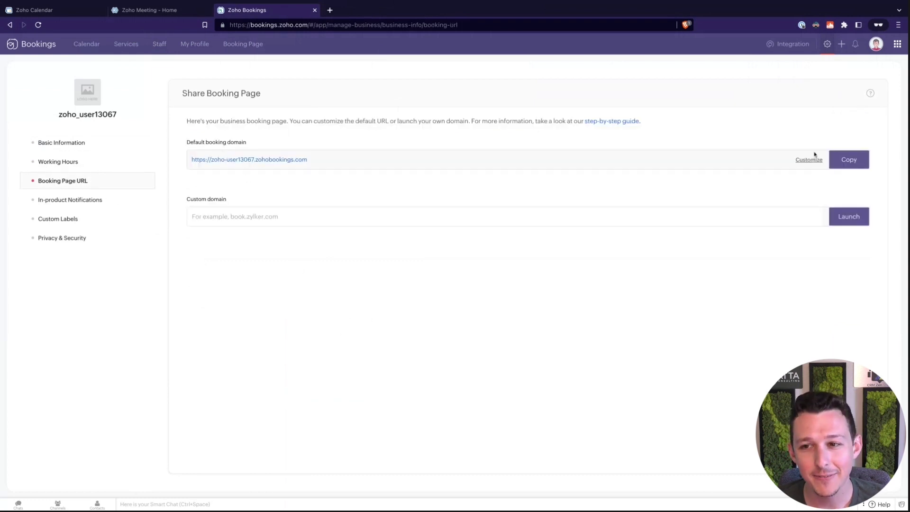
left_click(848, 159)
Load the business booking link in a private tab and inspect its service and staff dropdowns.
left_click(329, 10)
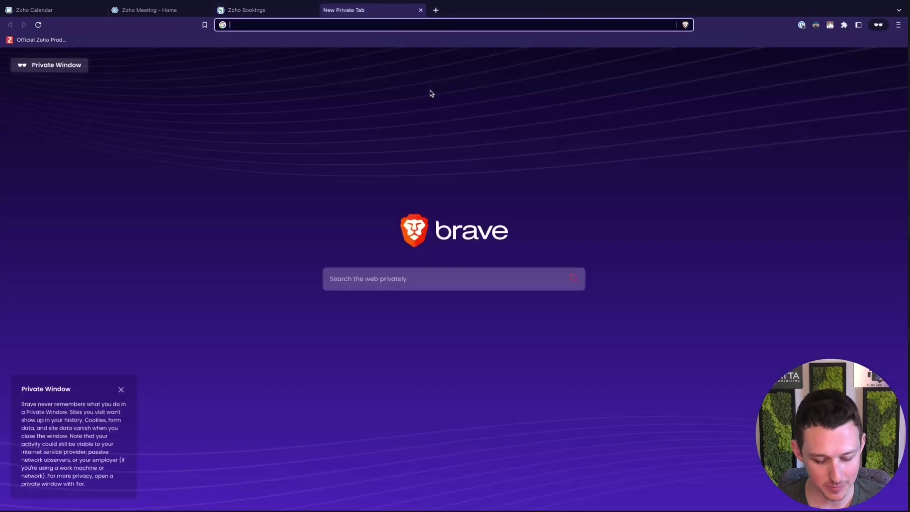
key("ctrl+v")
key("Return")
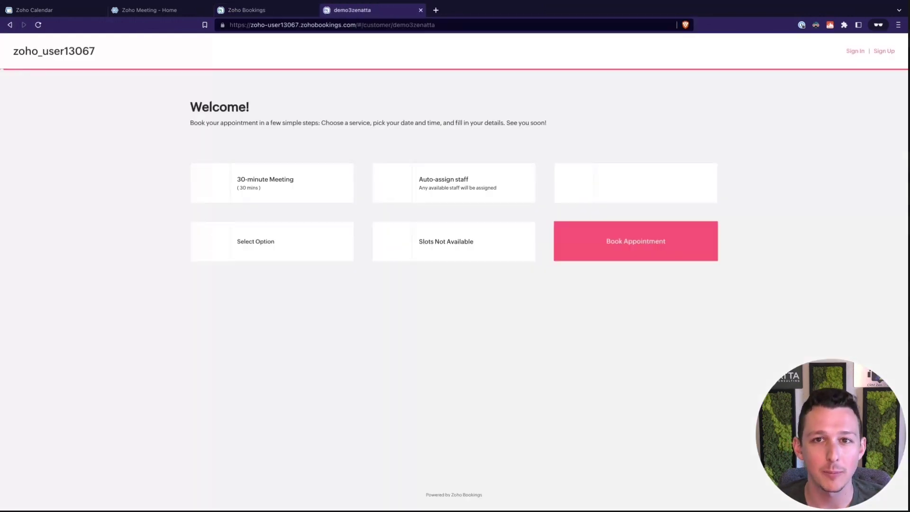
left_click(345, 190)
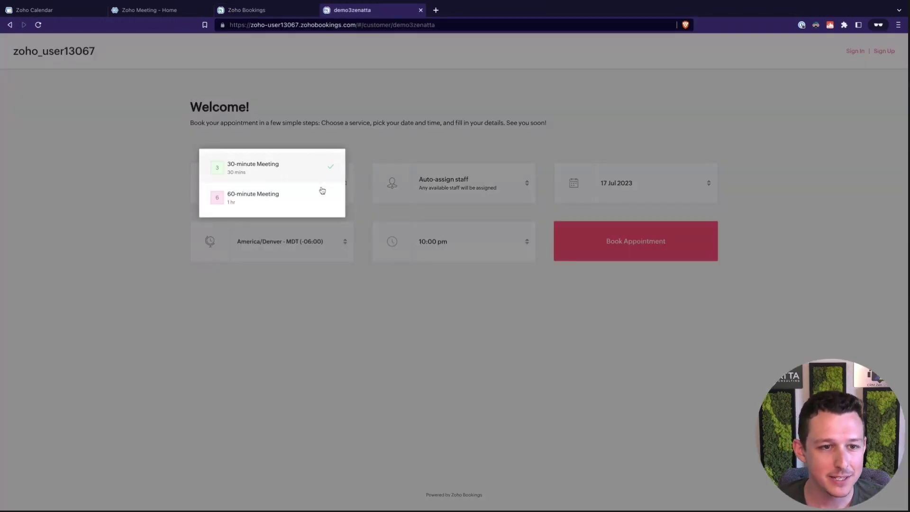
left_click(457, 181)
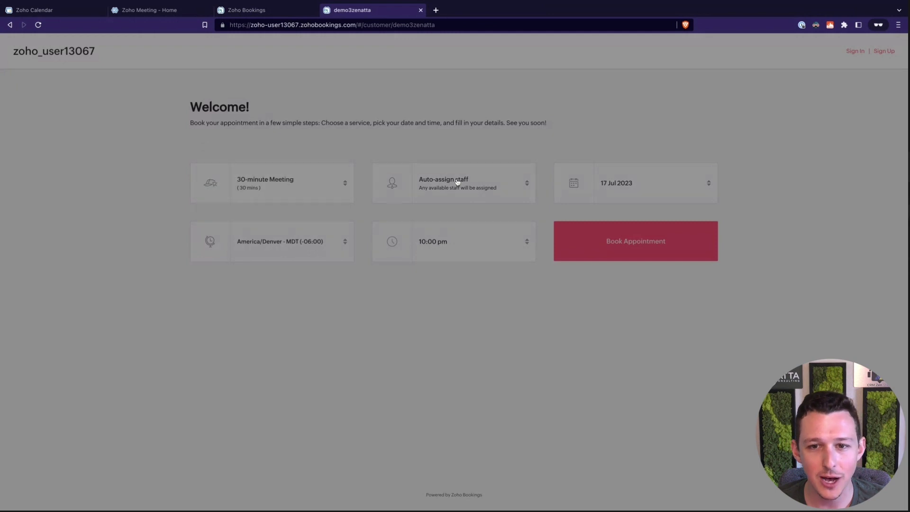
left_click(446, 91)
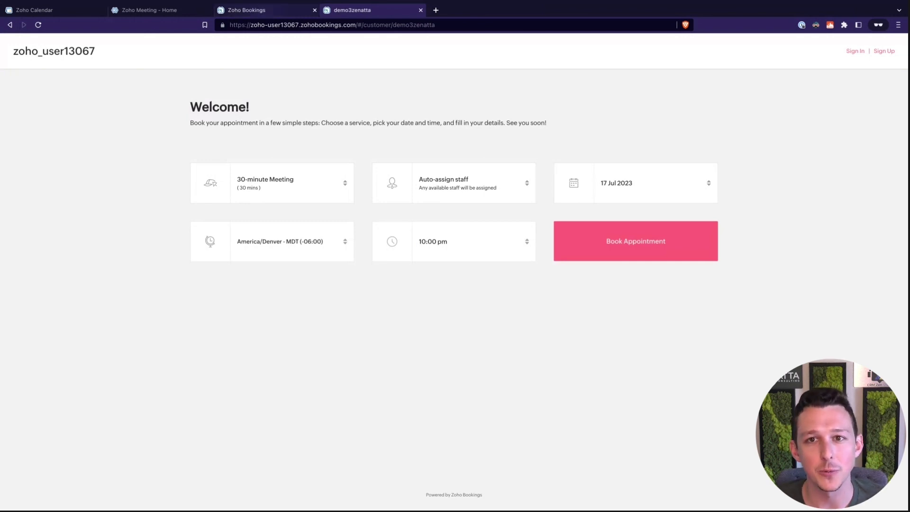
left_click(246, 10)
Check in-product notifications, then open the Service custom label for editing and cancel unchanged.
left_click(102, 205)
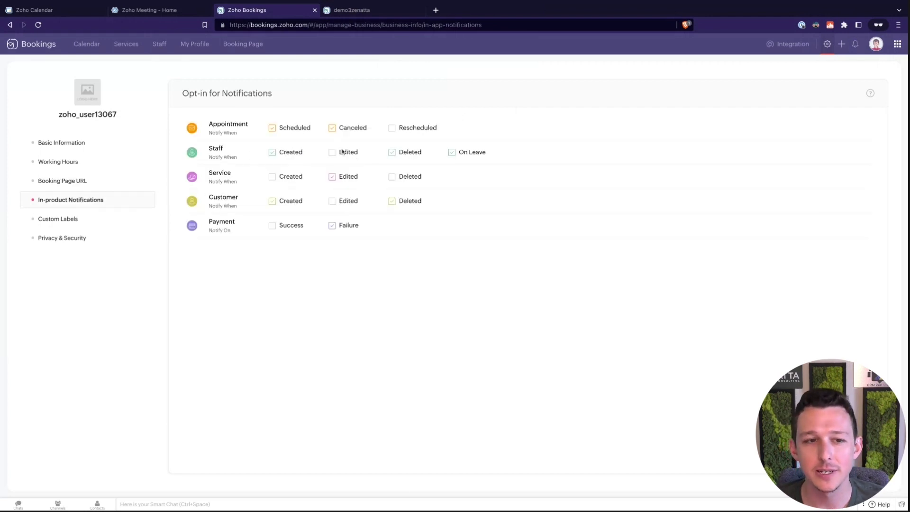
left_click(77, 223)
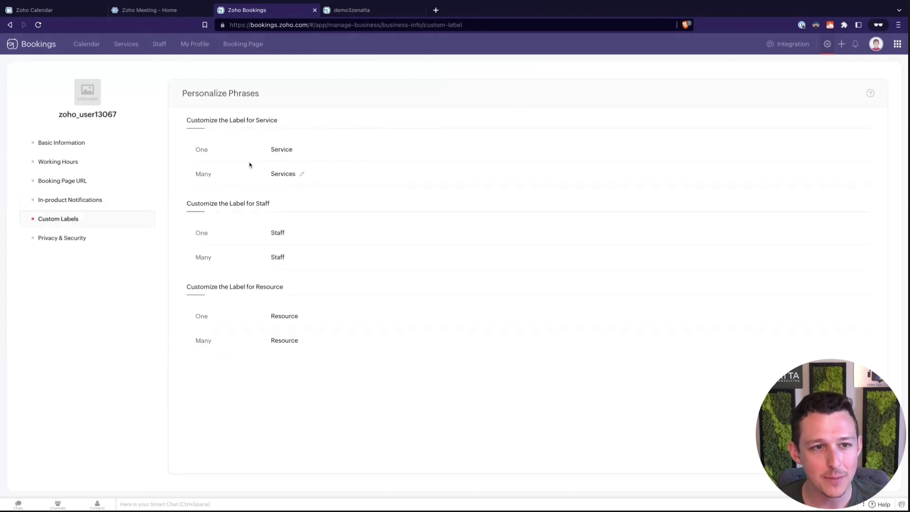
double_click(271, 151)
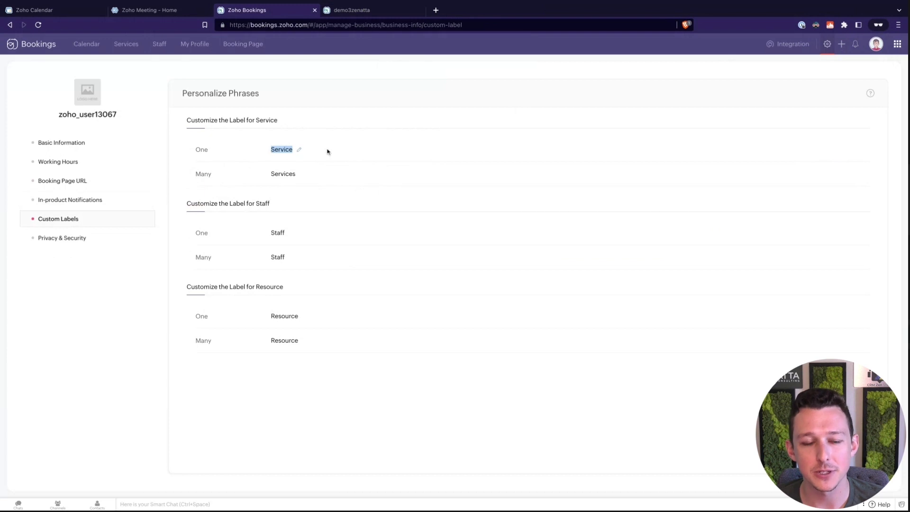
left_click(327, 149)
left_click(299, 150)
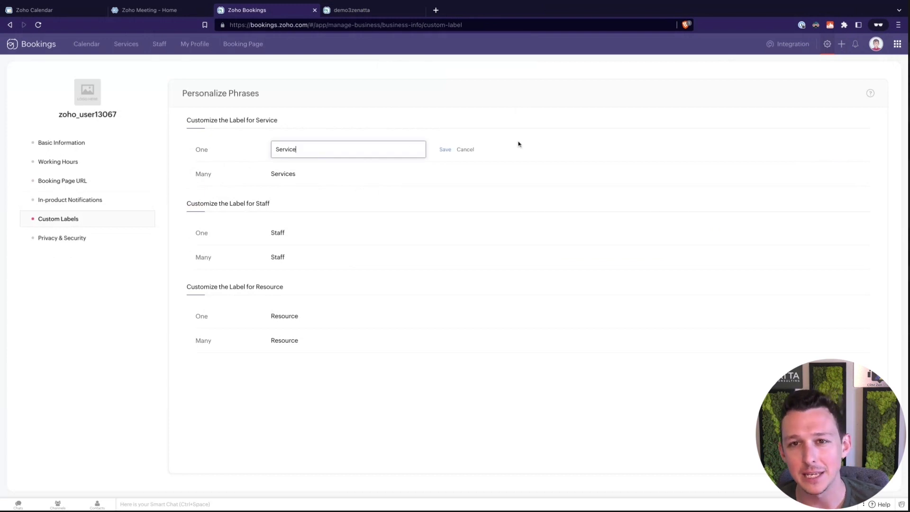
left_click(469, 149)
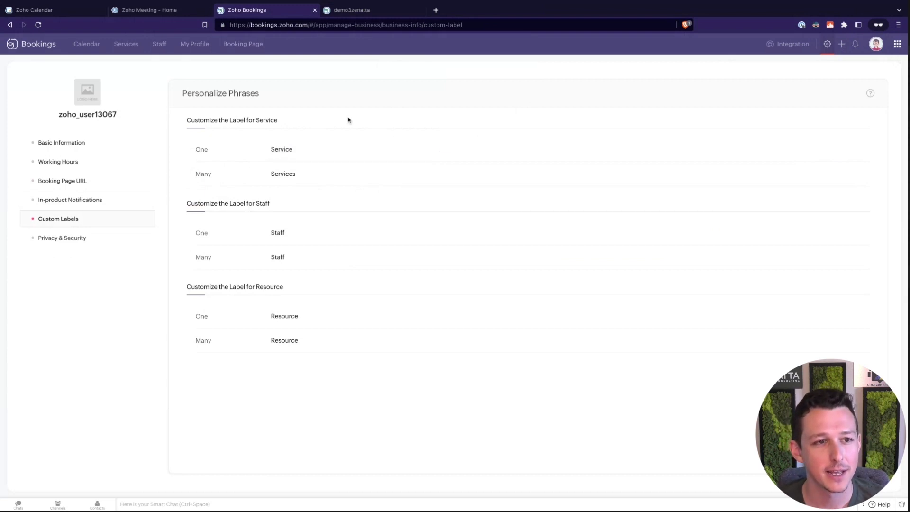